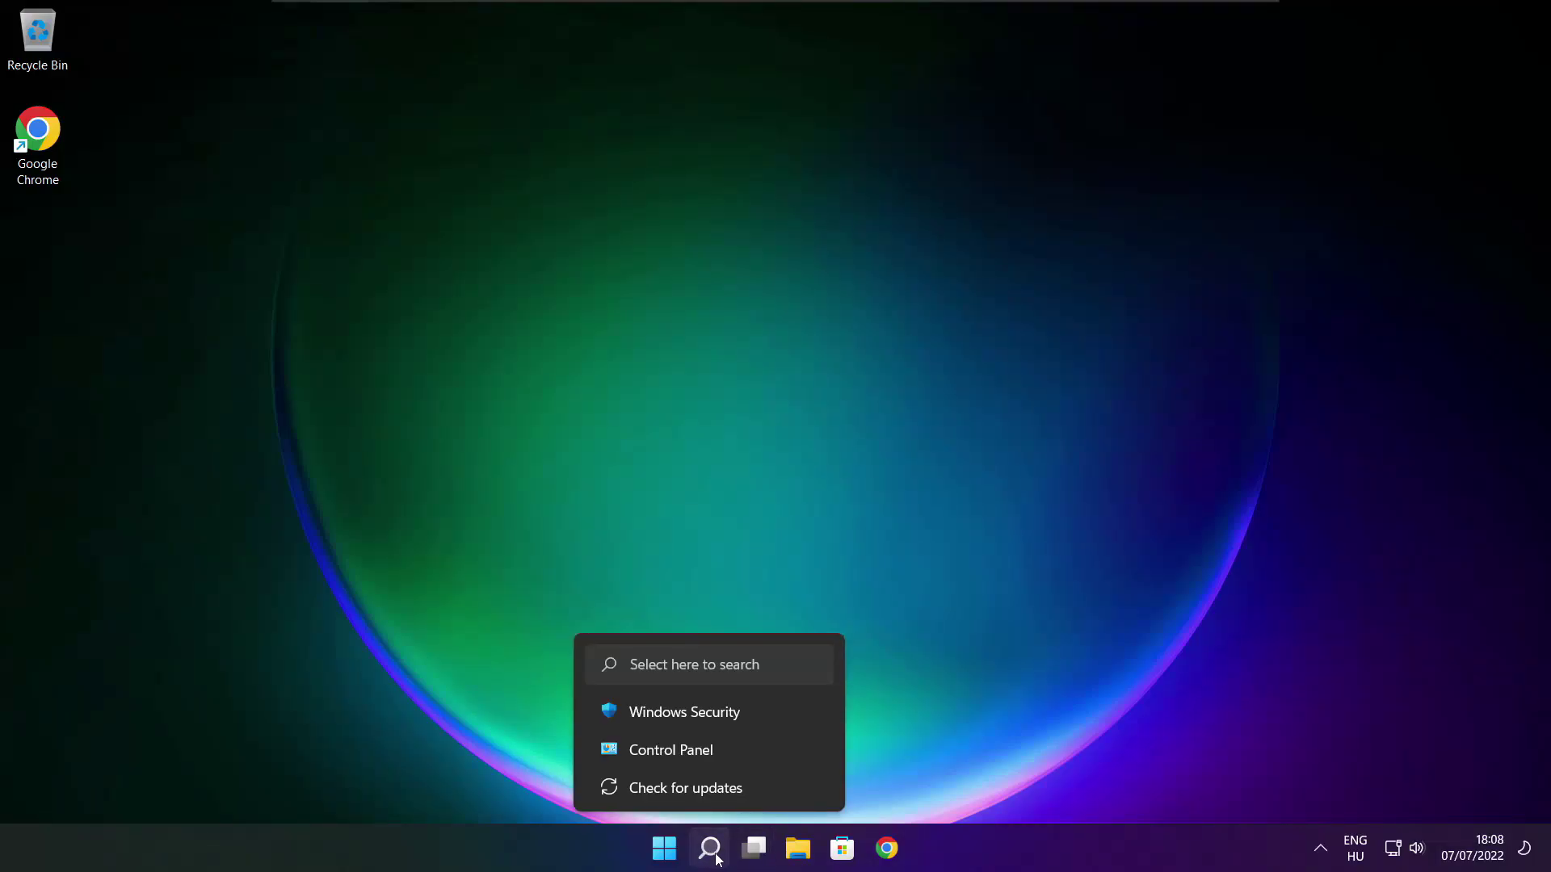
Search Windows for 'device manager' and launch Device Manager from the results.
left_click(715, 856)
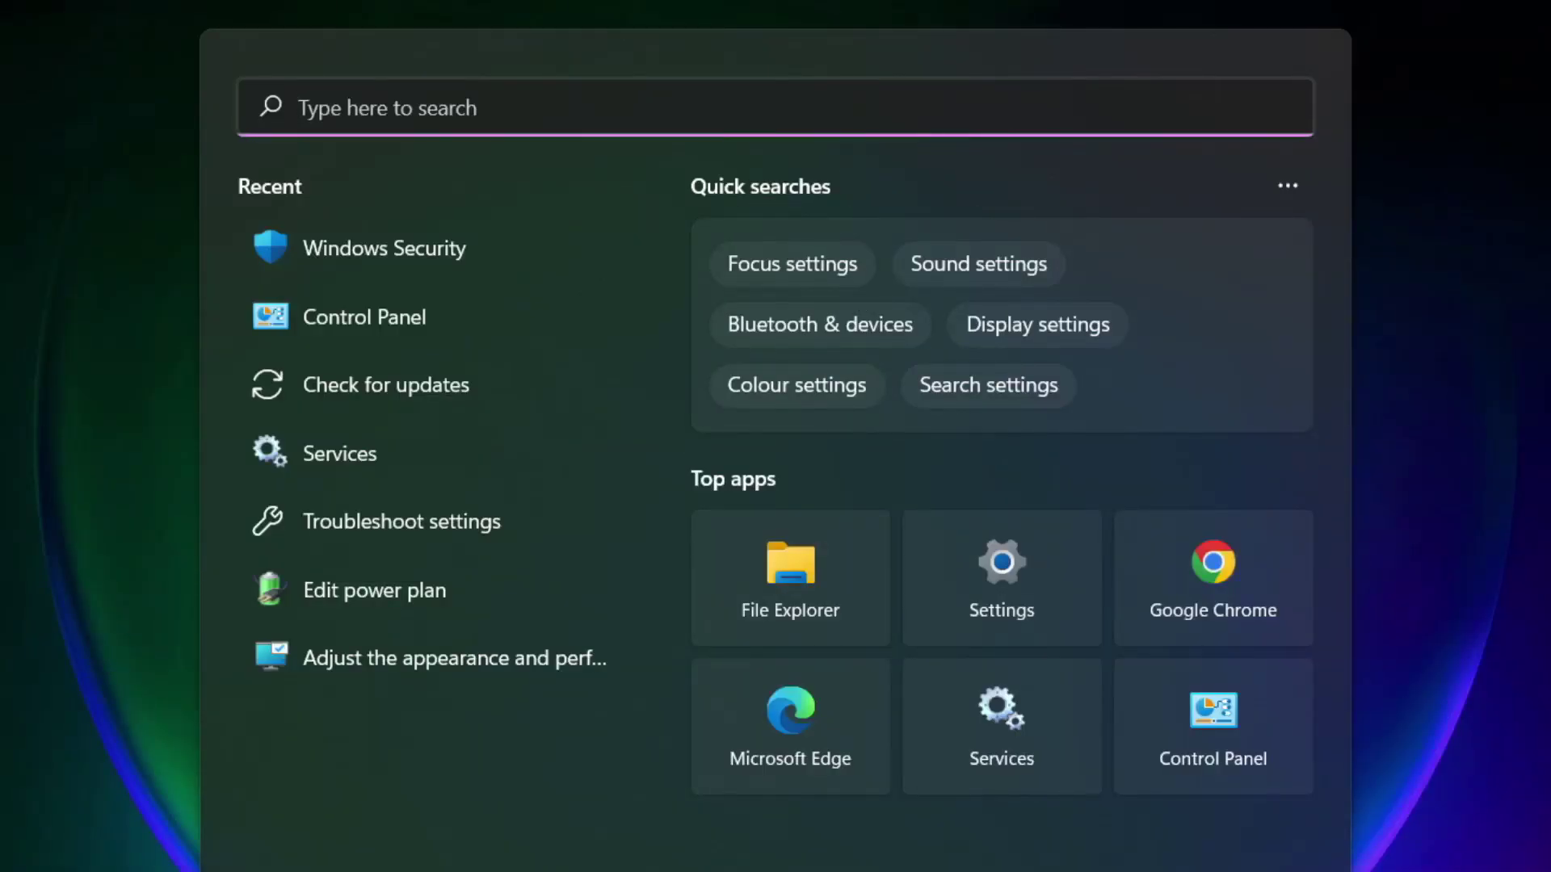
type("dev")
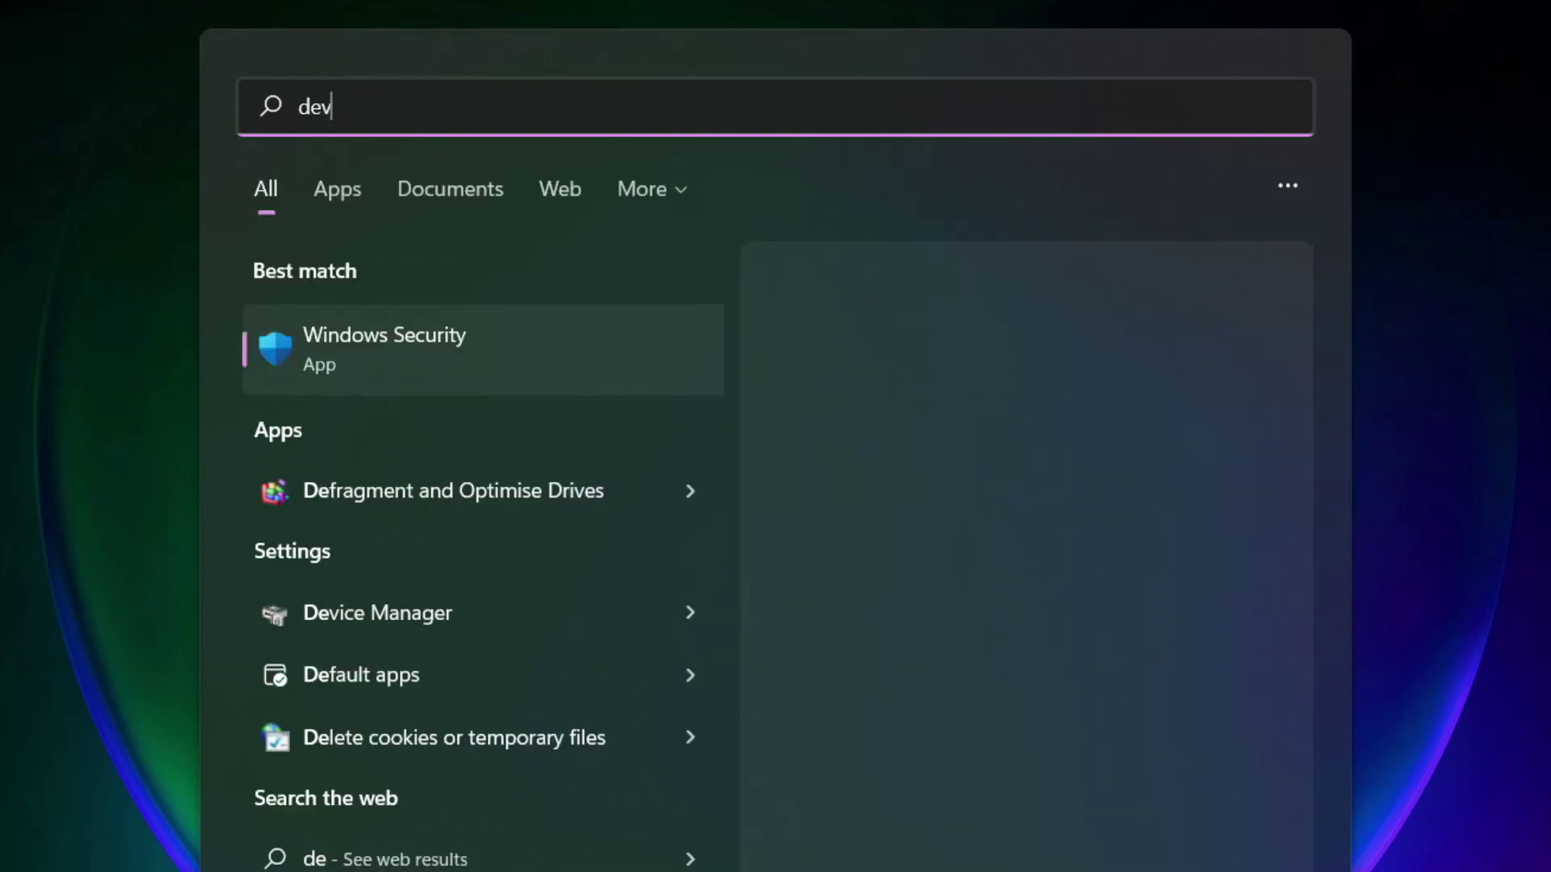
type("ice manag")
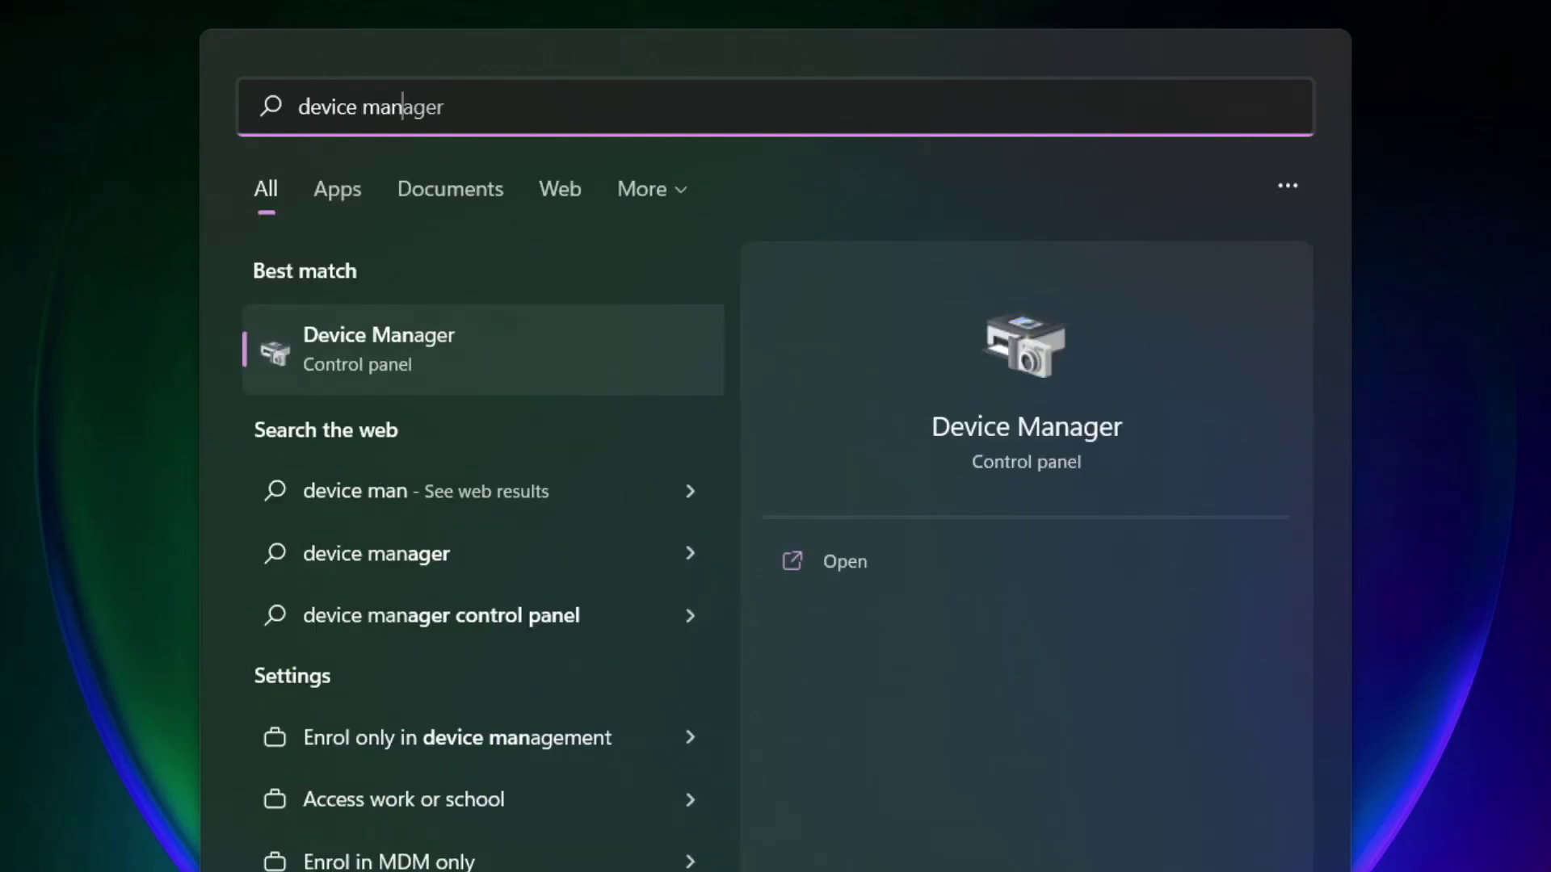
type("er")
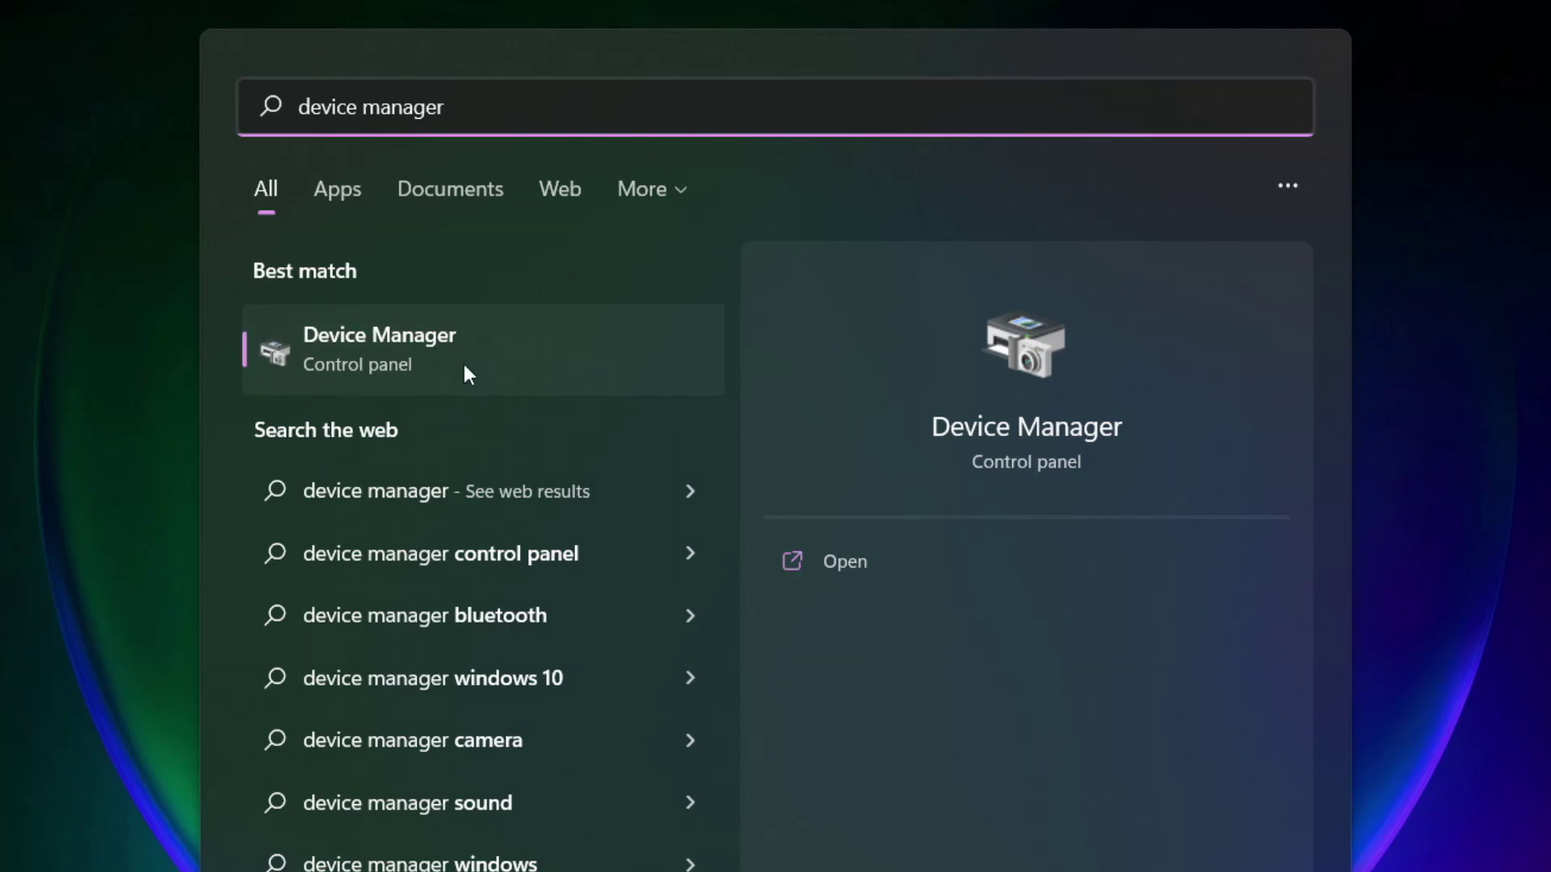
left_click(568, 361)
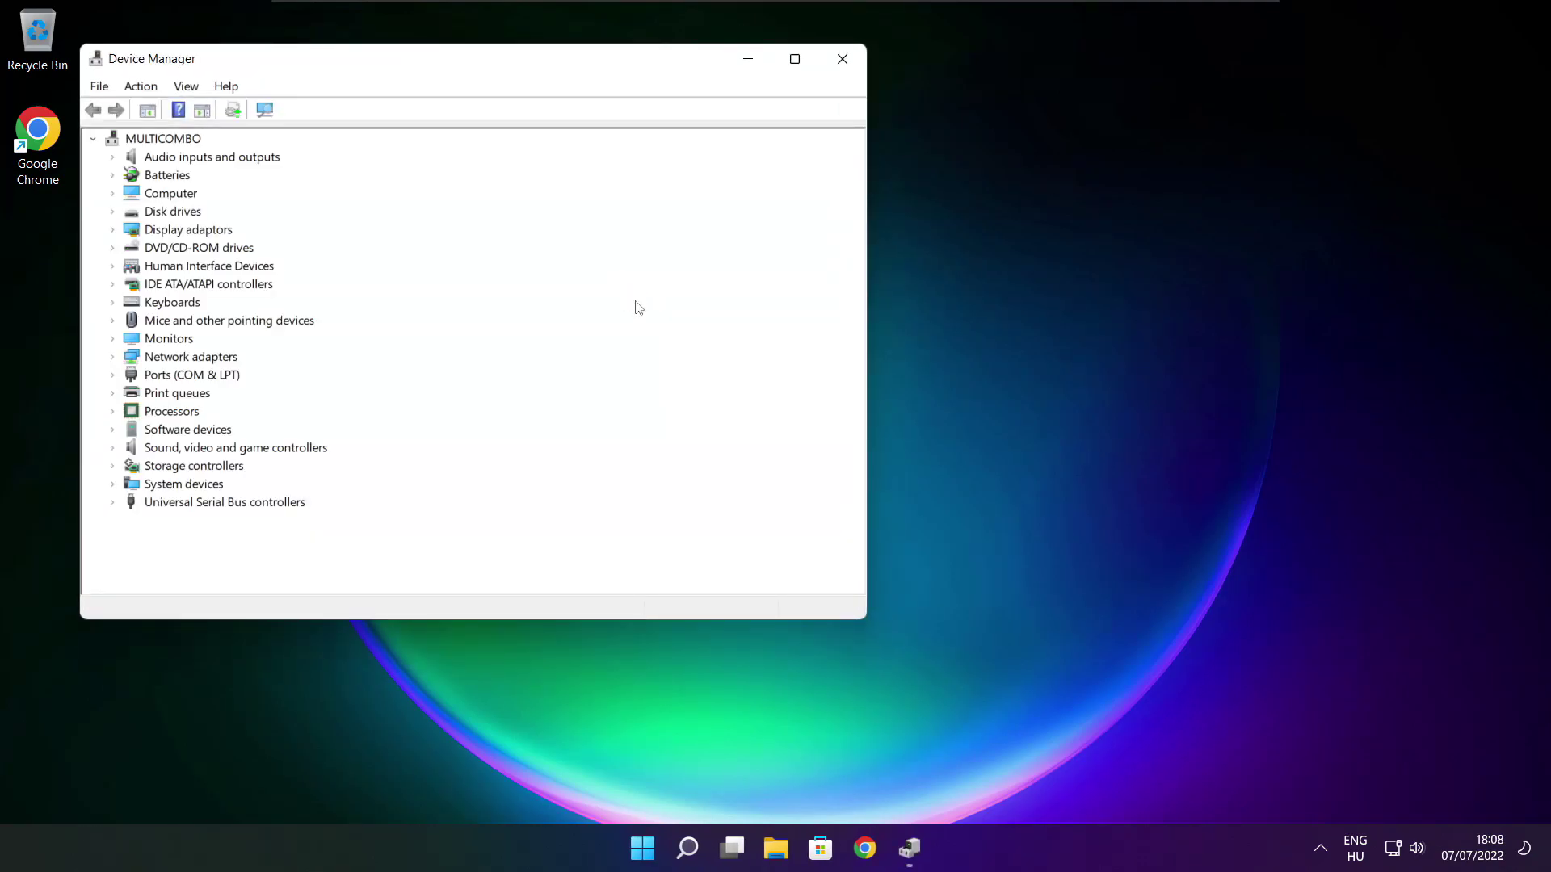
Maximize Device Manager and auto-search for a newer VMware SVGA 3D display driver; the best one is already installed.
left_click(796, 61)
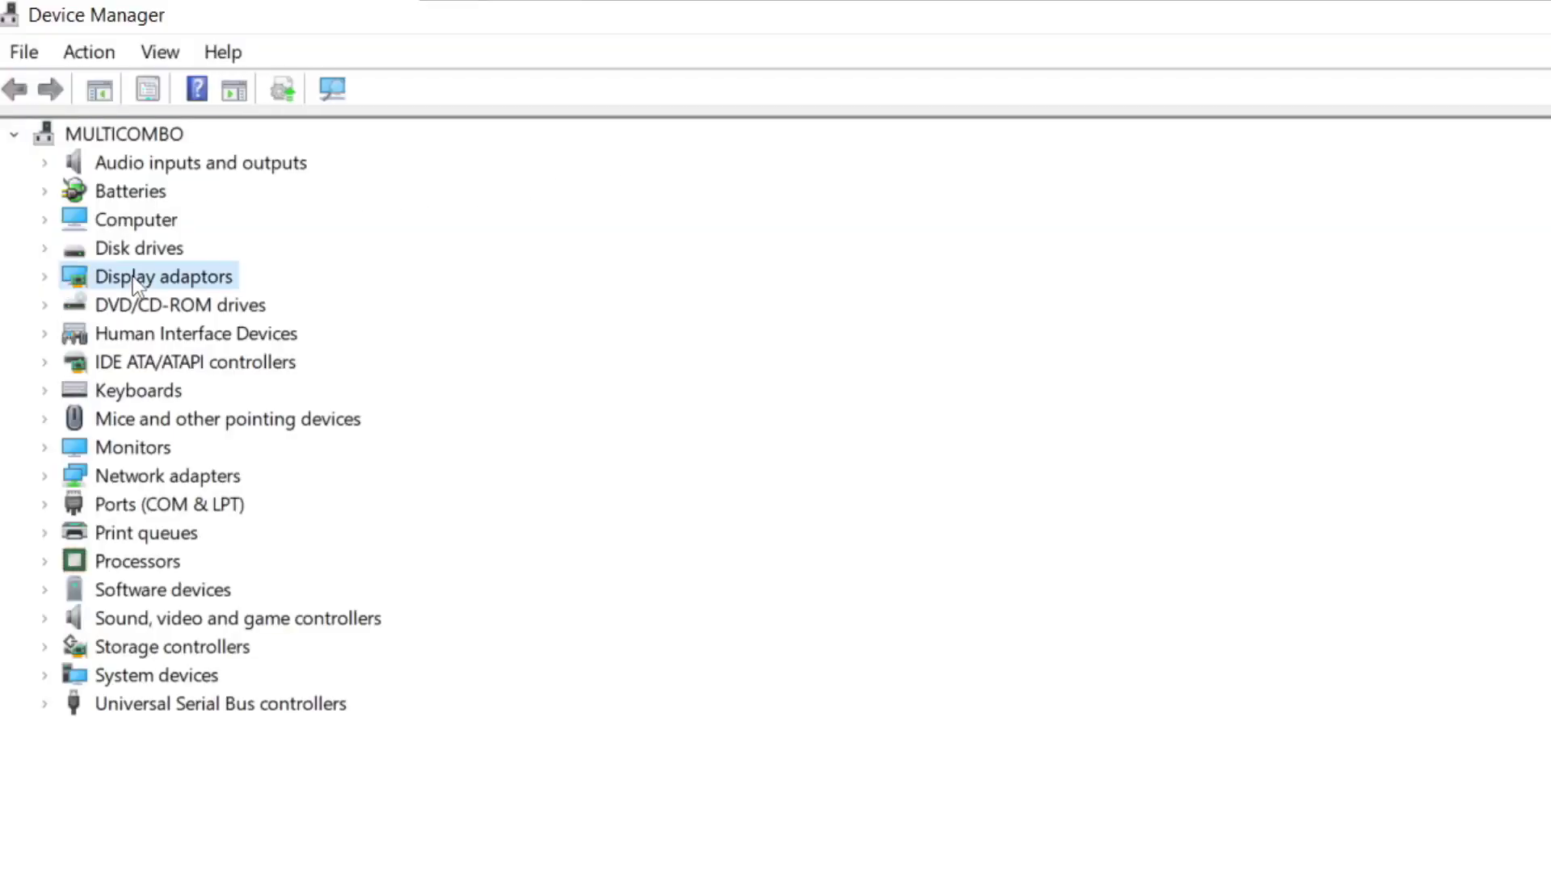
left_click(45, 277)
left_click(234, 309)
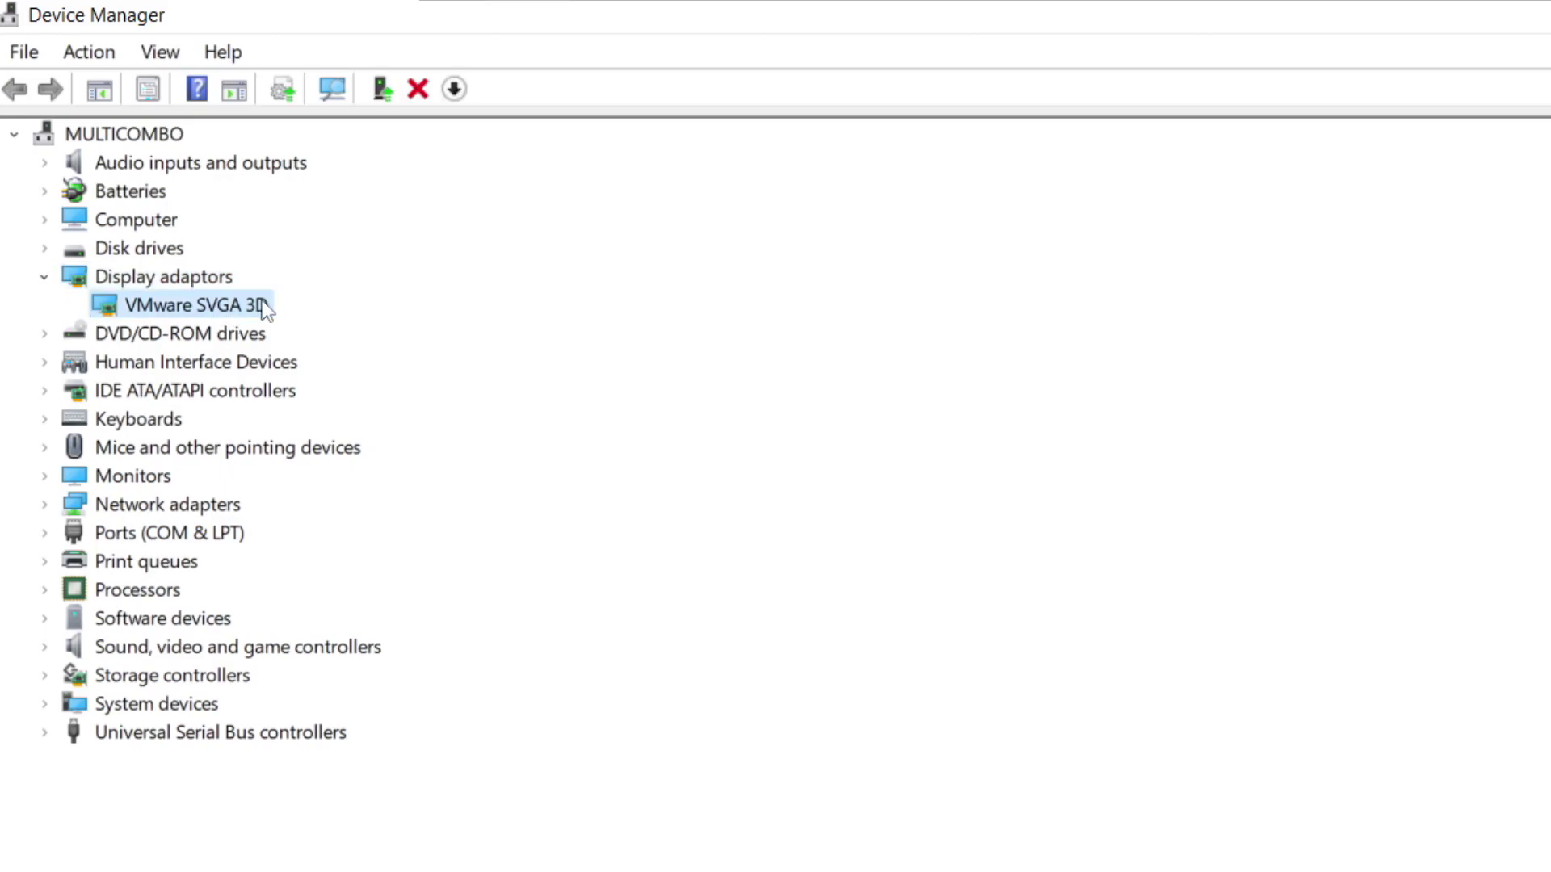
right_click(170, 311)
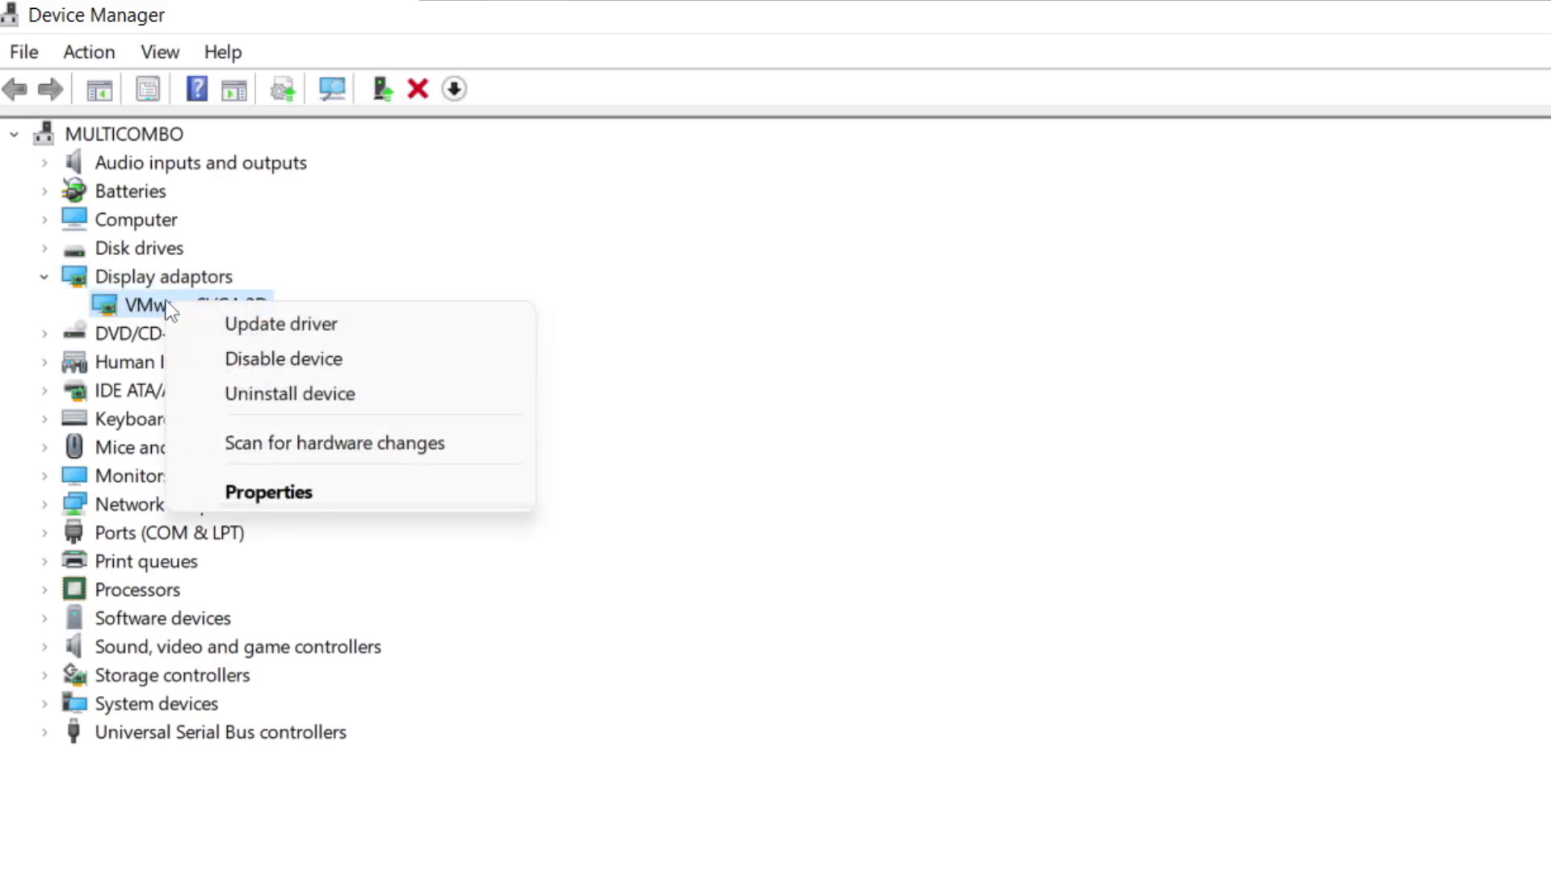
left_click(343, 325)
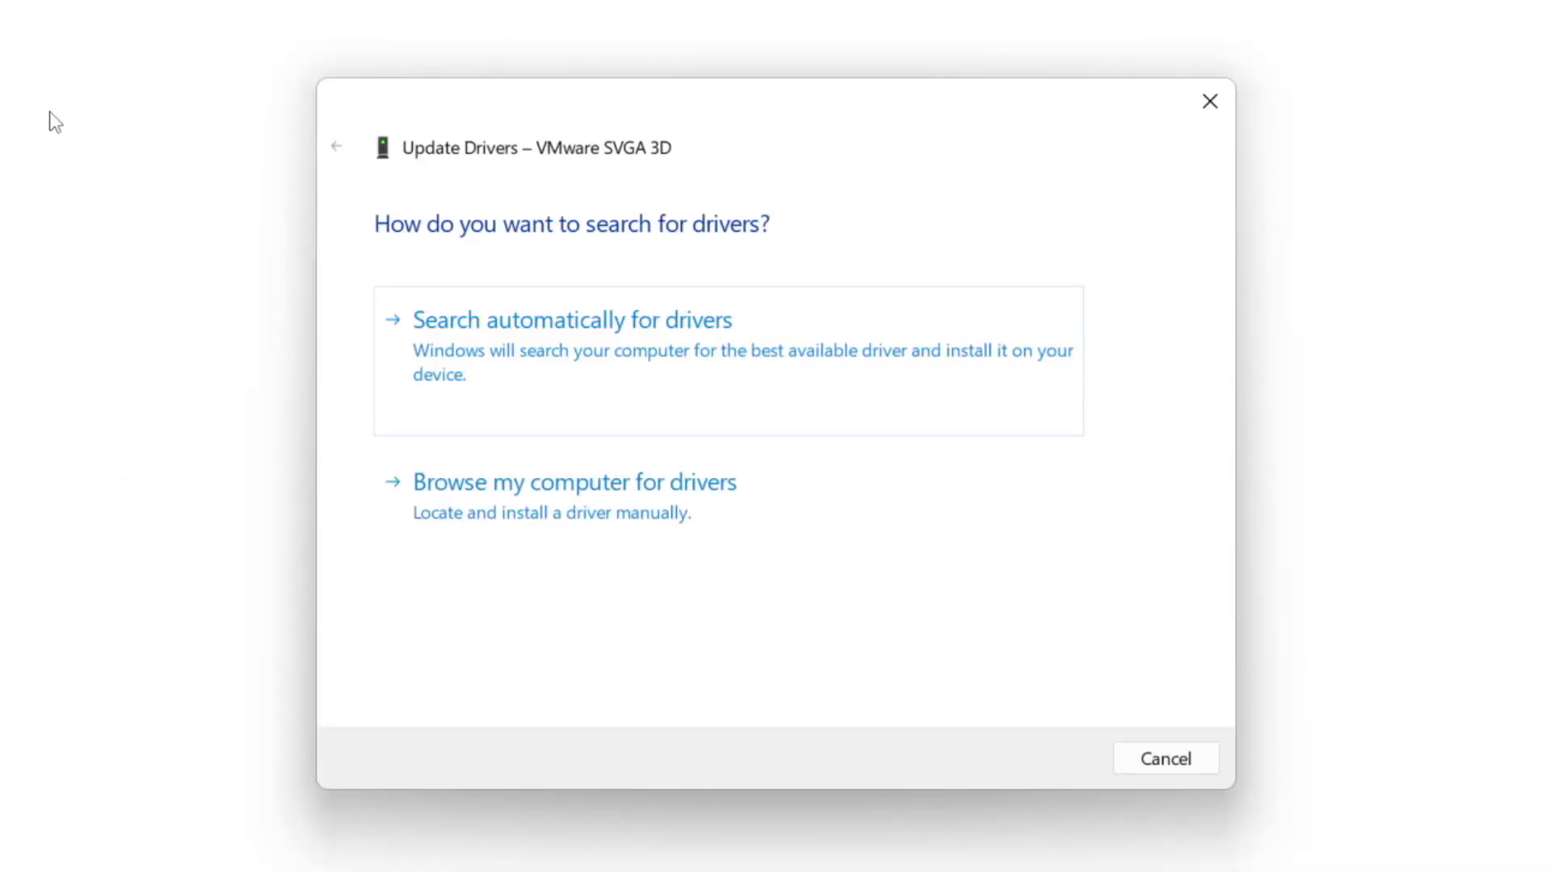
left_click(681, 362)
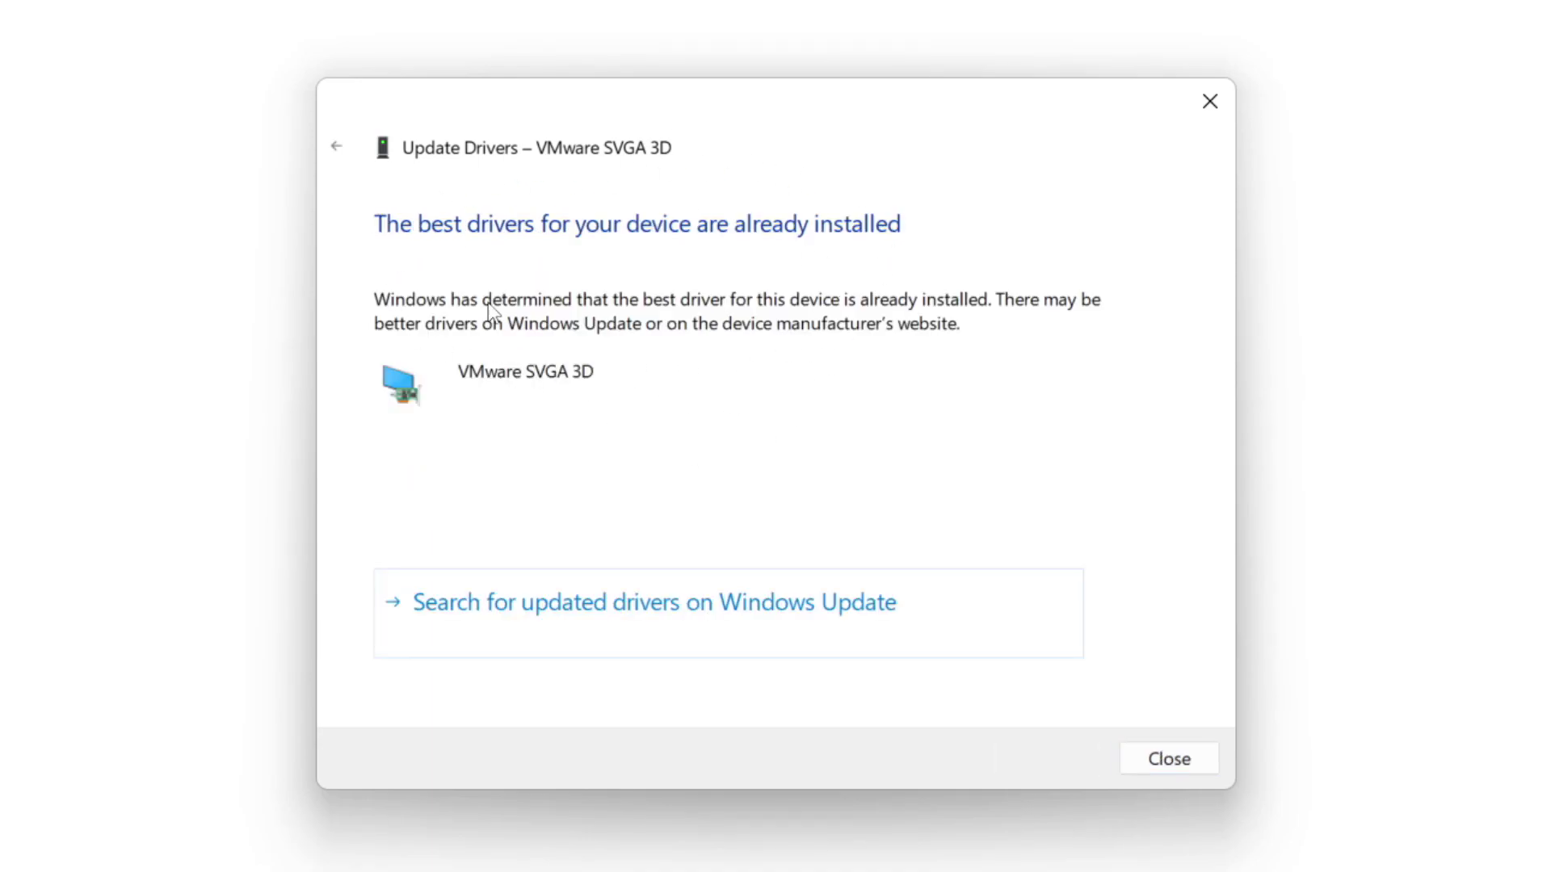
left_click(1168, 759)
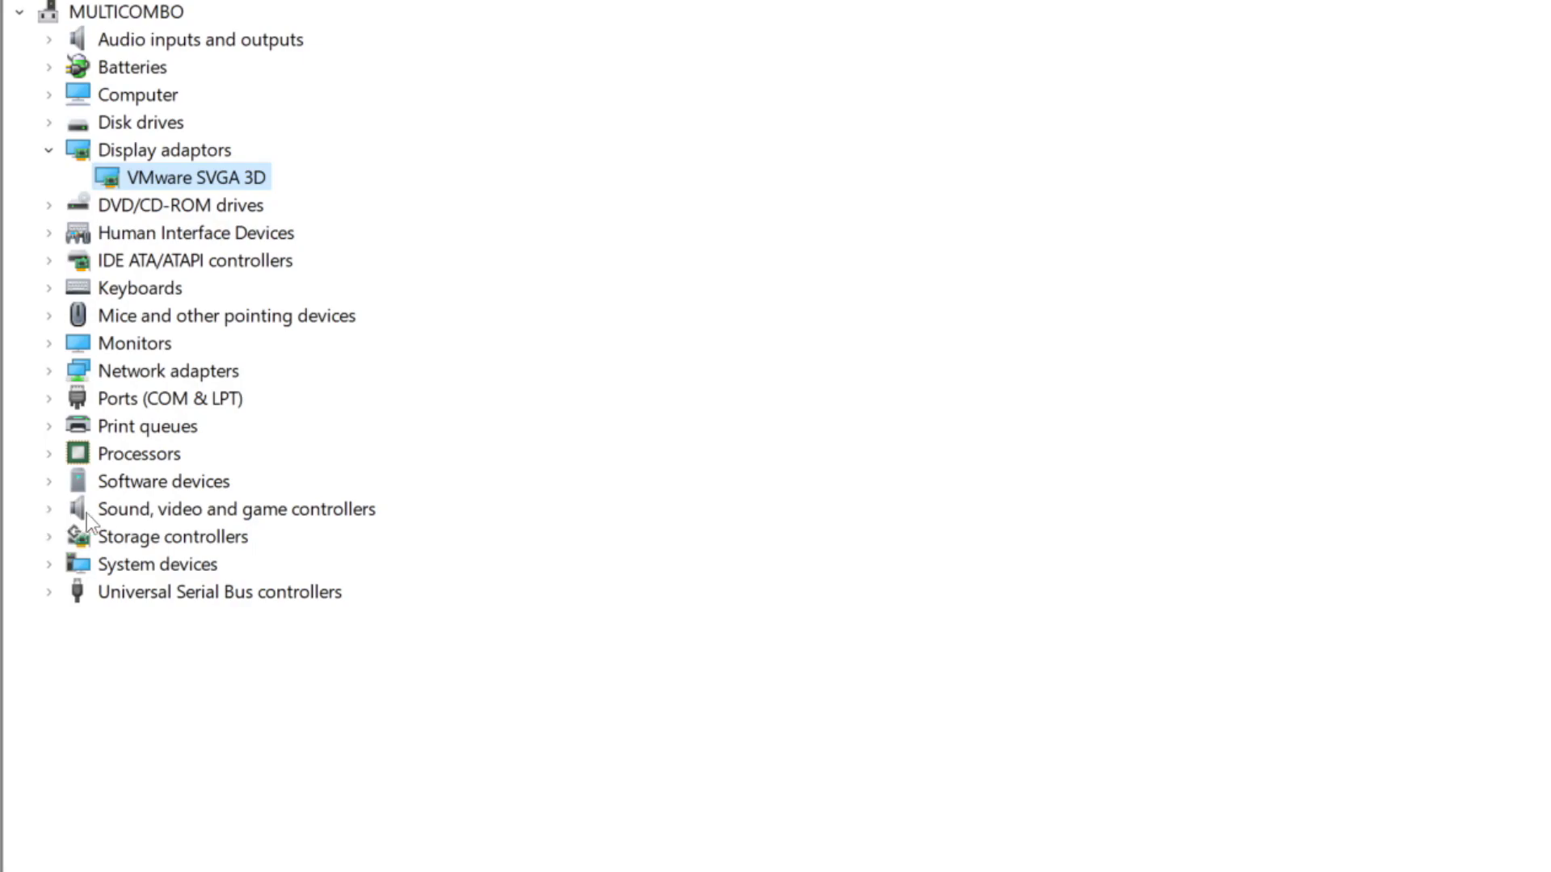
Auto-search for a newer High Definition Audio Device driver; the best one is already installed.
left_click(86, 512)
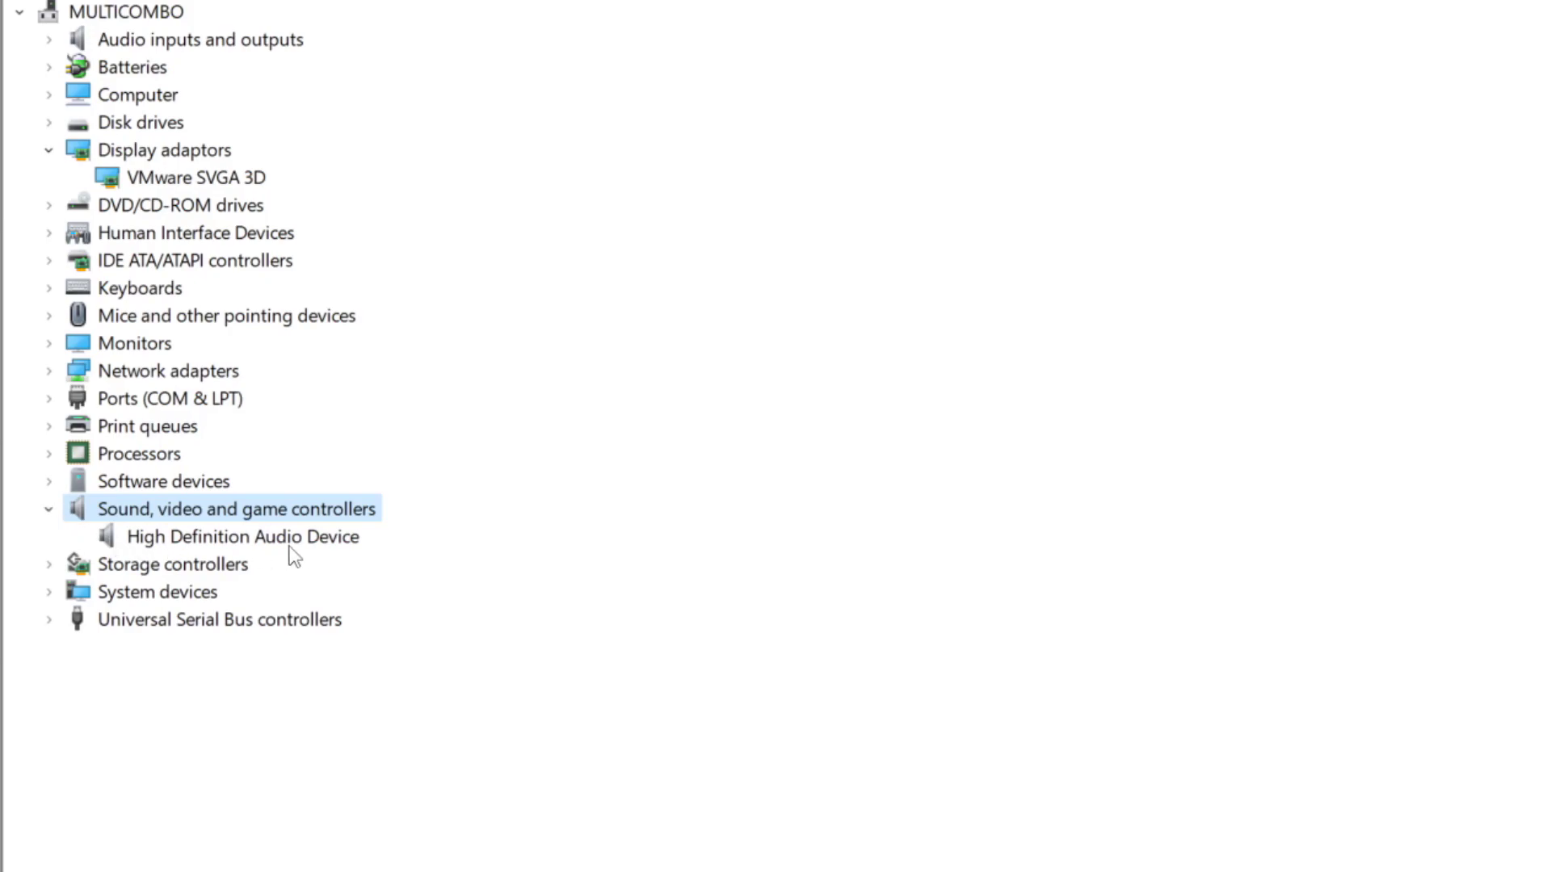
left_click(353, 540)
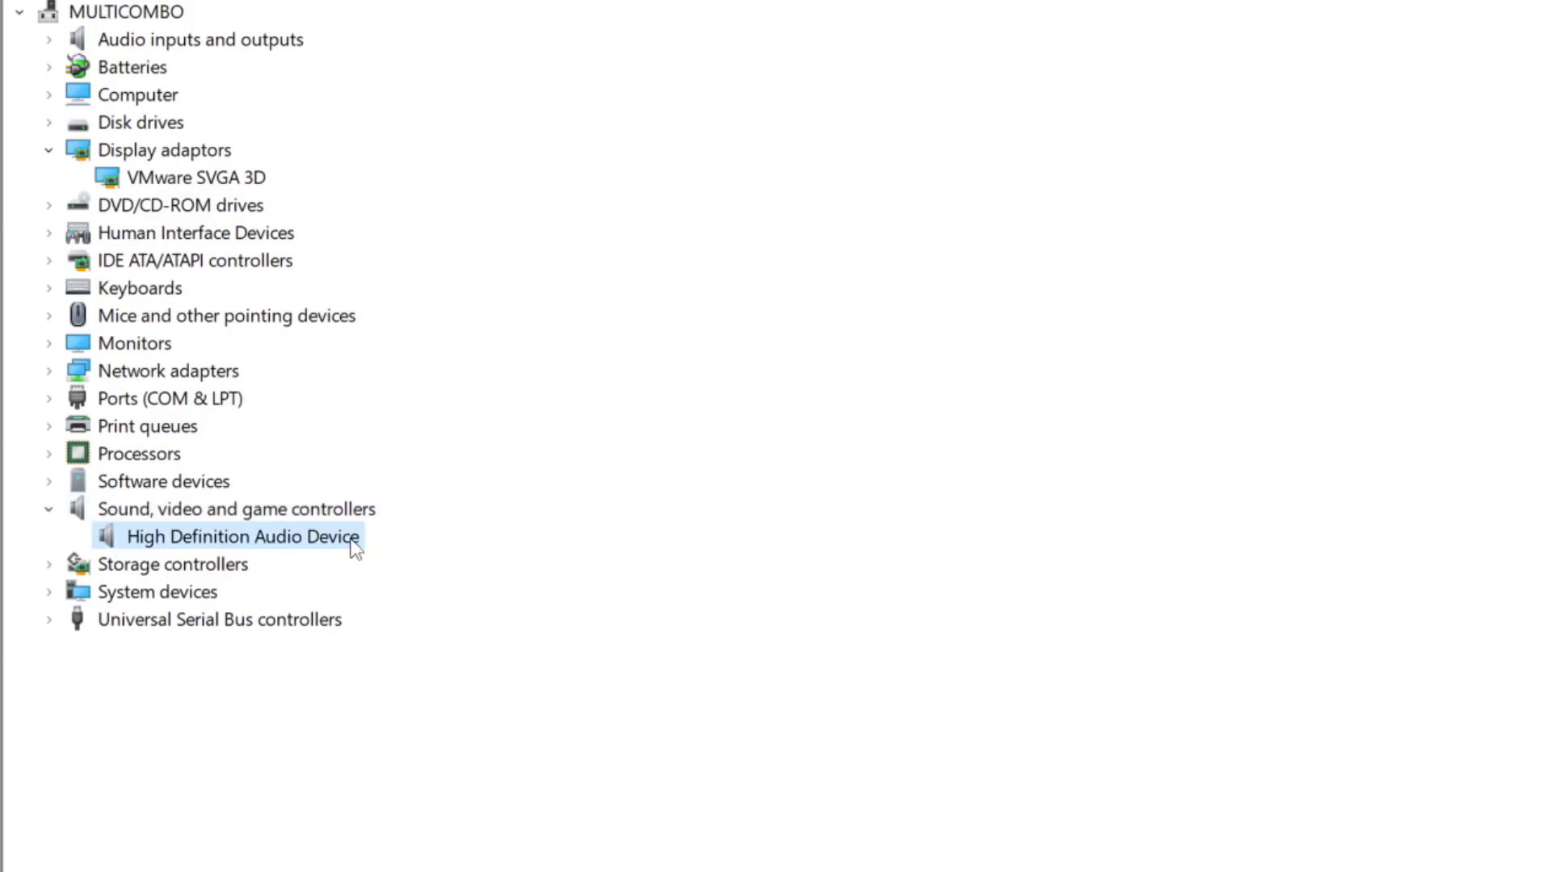
right_click(231, 547)
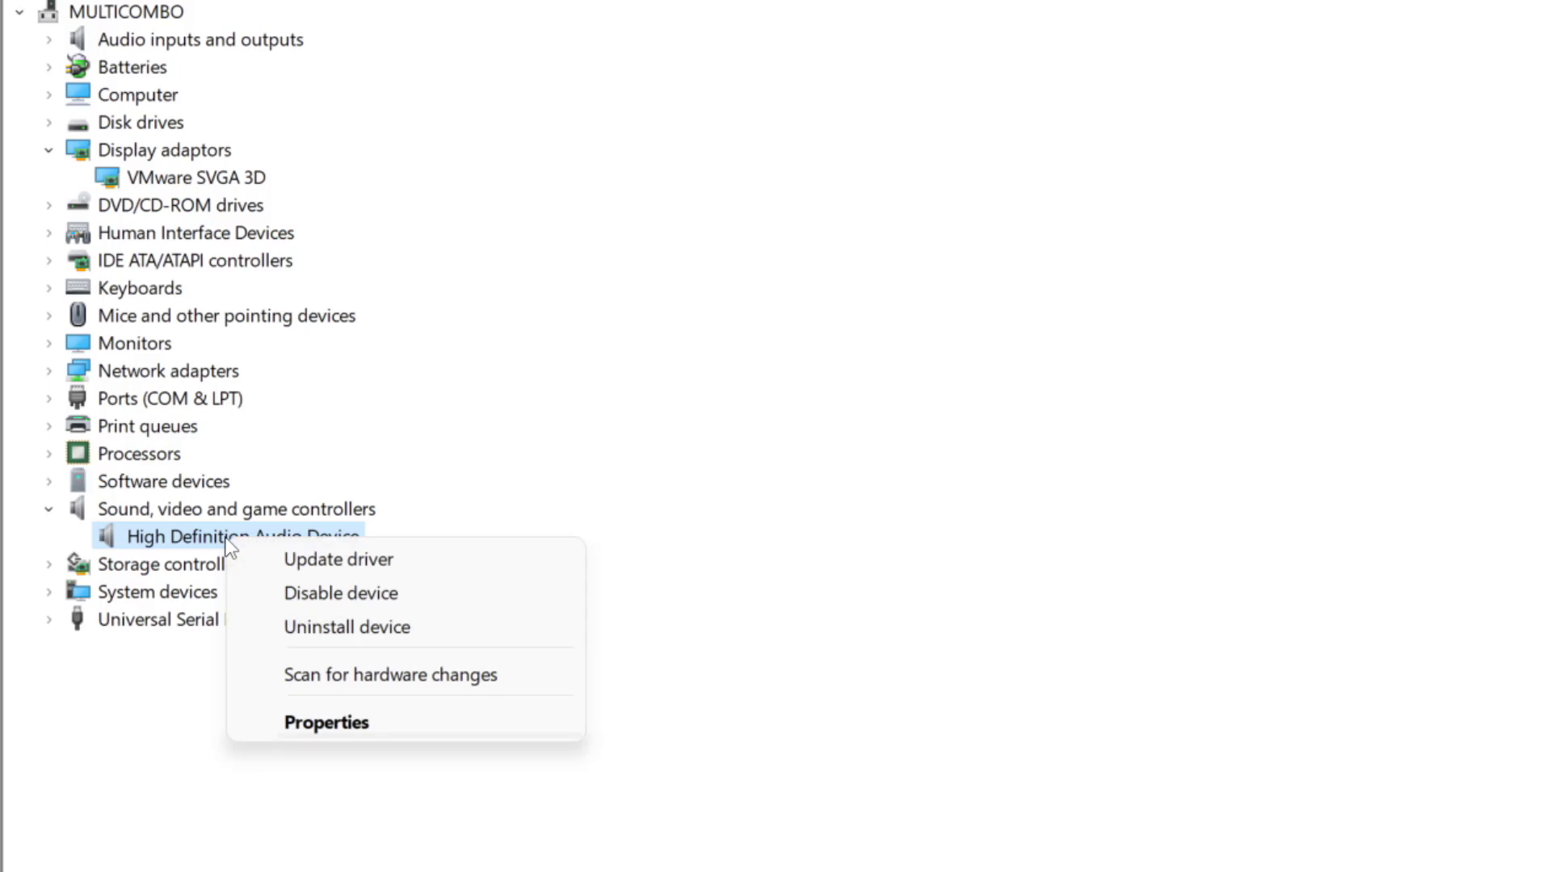
left_click(458, 564)
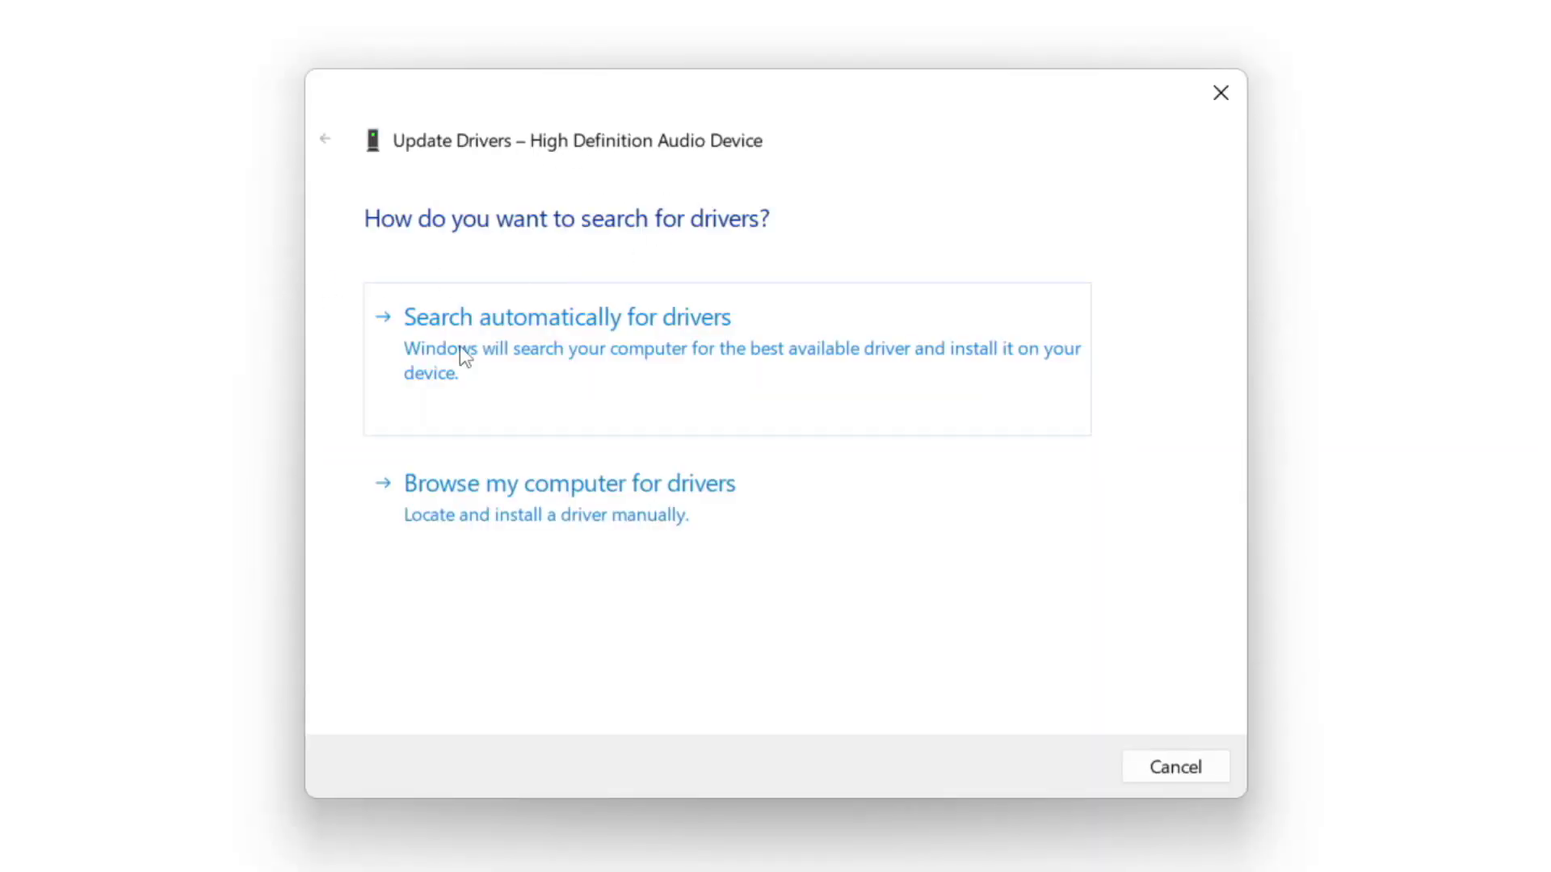
left_click(617, 349)
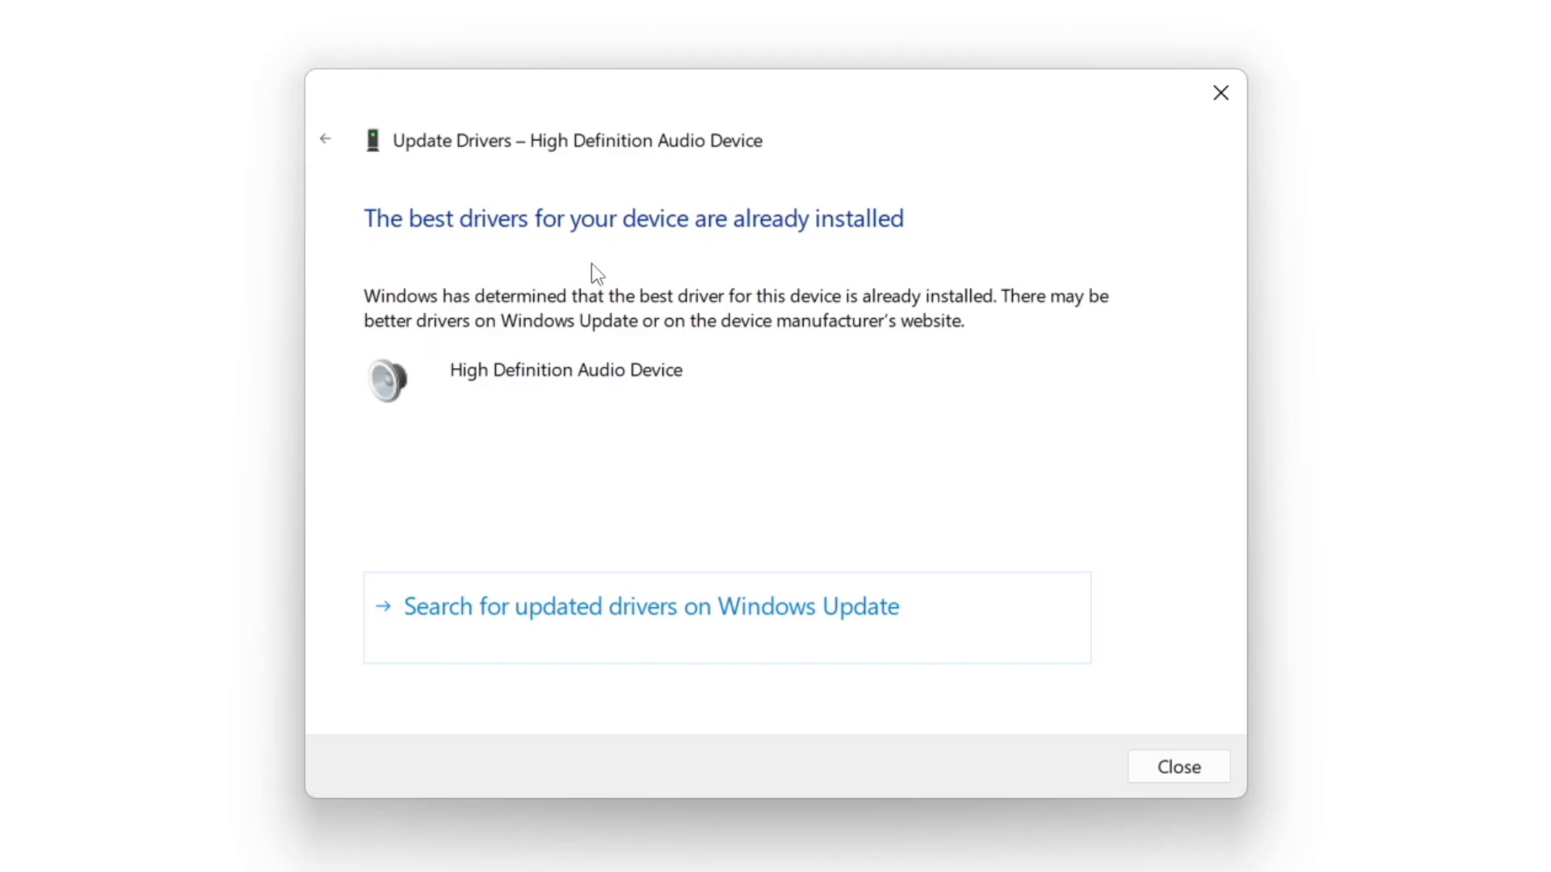
left_click(1181, 768)
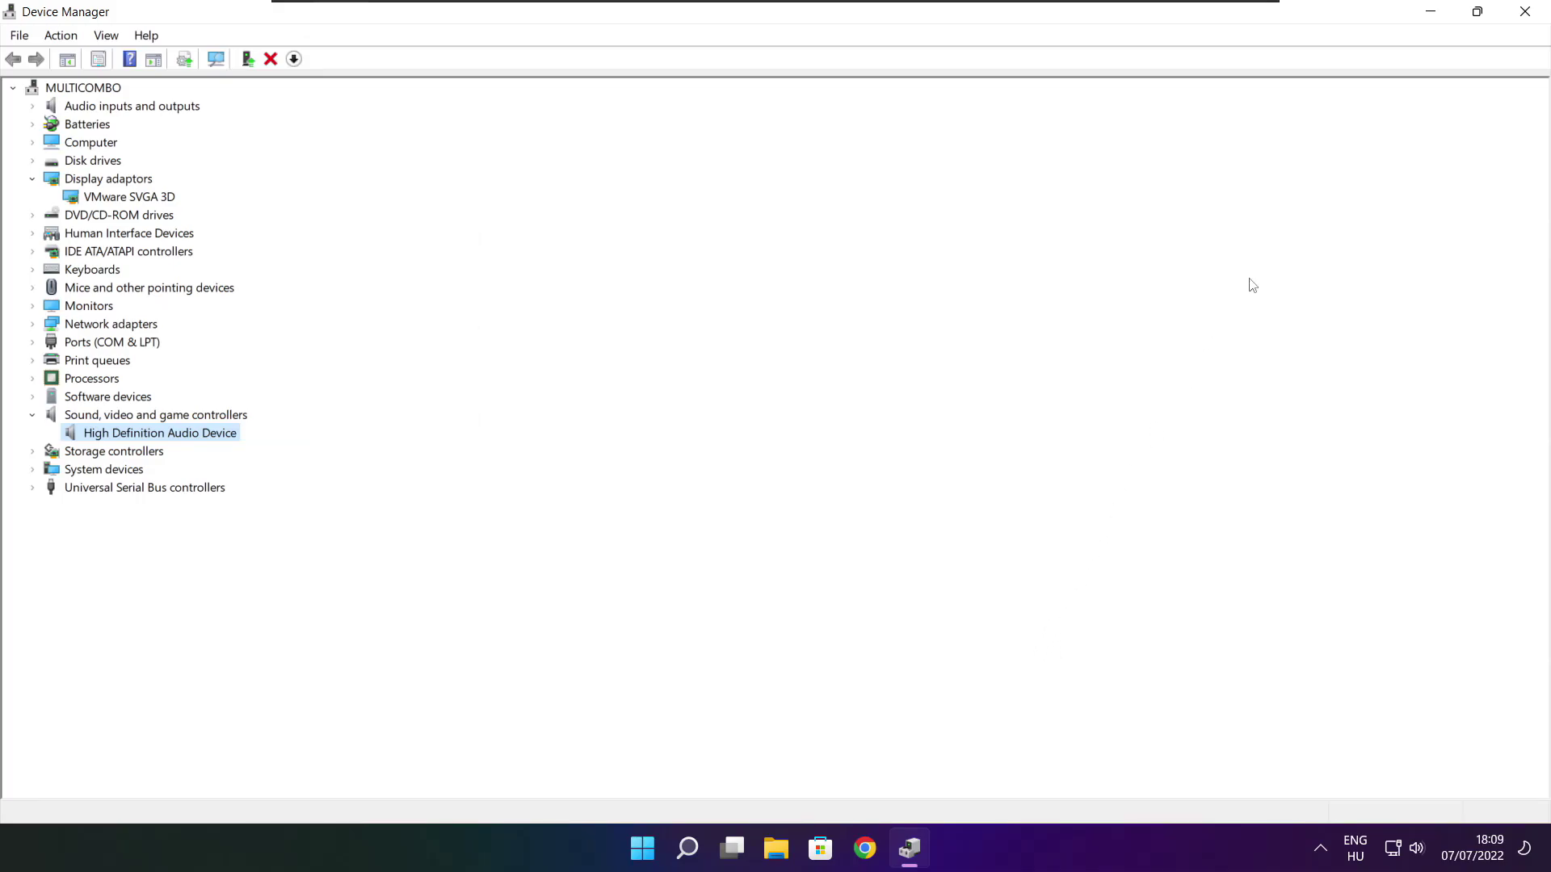
Close Device Manager and open Properties for the NOT WORKING GAME entry in Steam's library.
left_click(1525, 11)
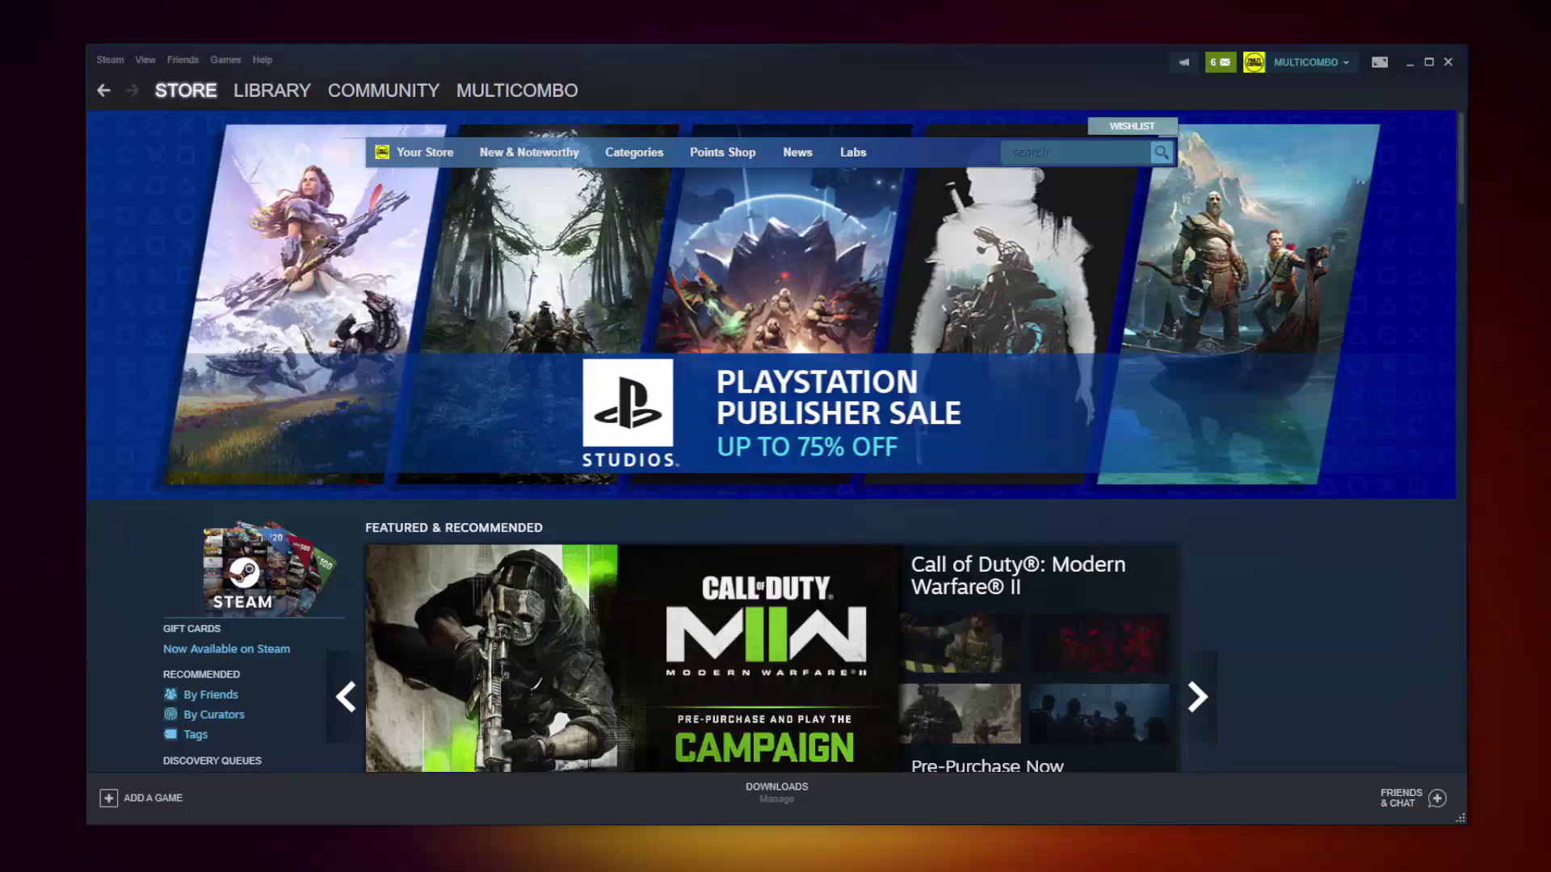
mouse_move(280, 91)
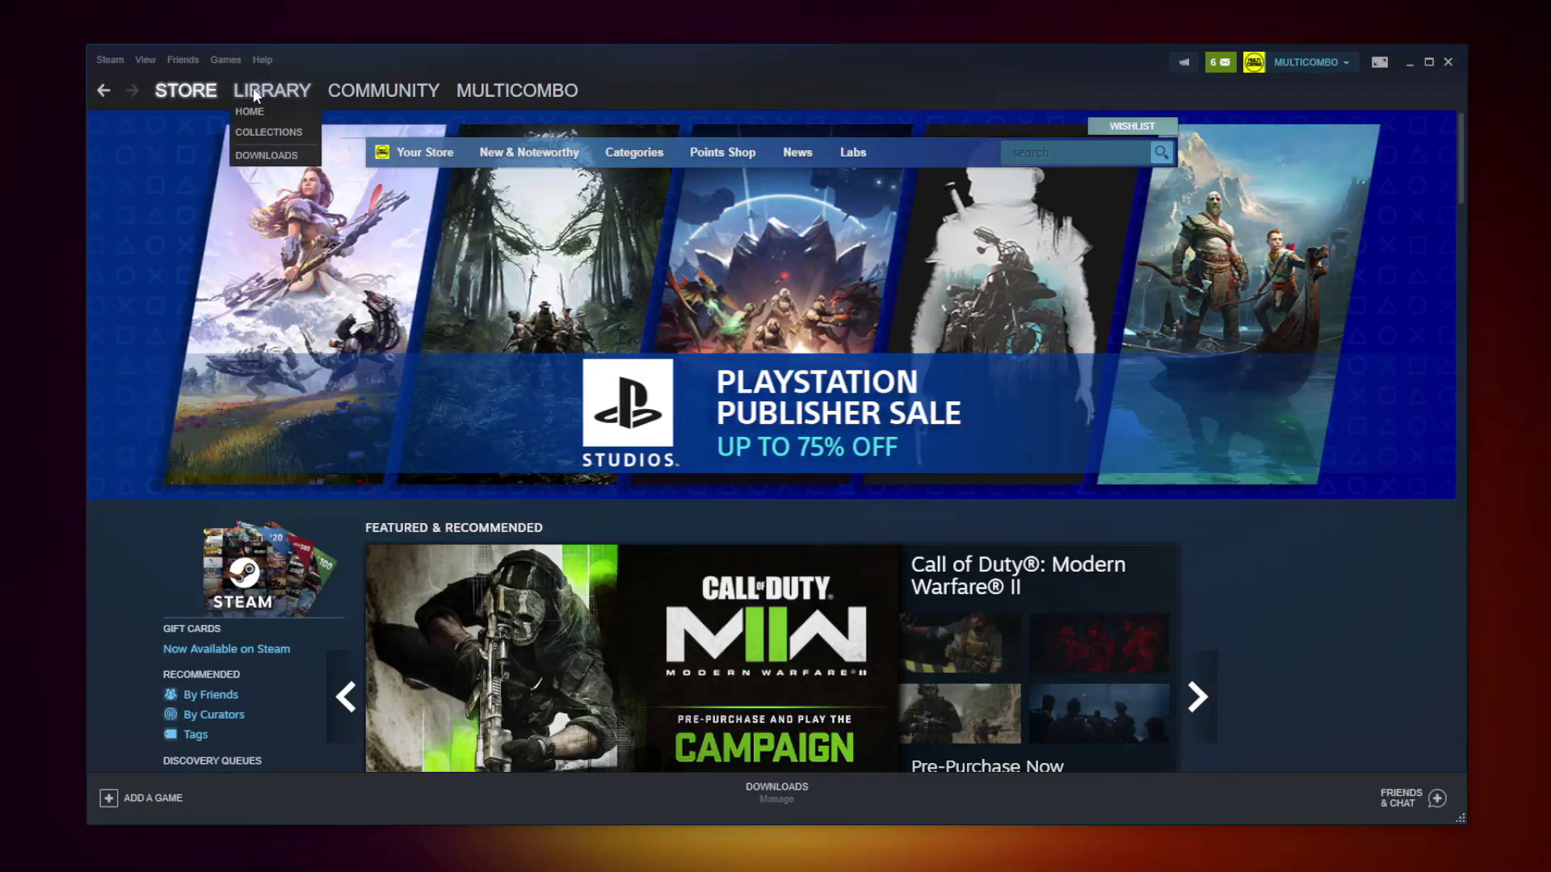
left_click(267, 92)
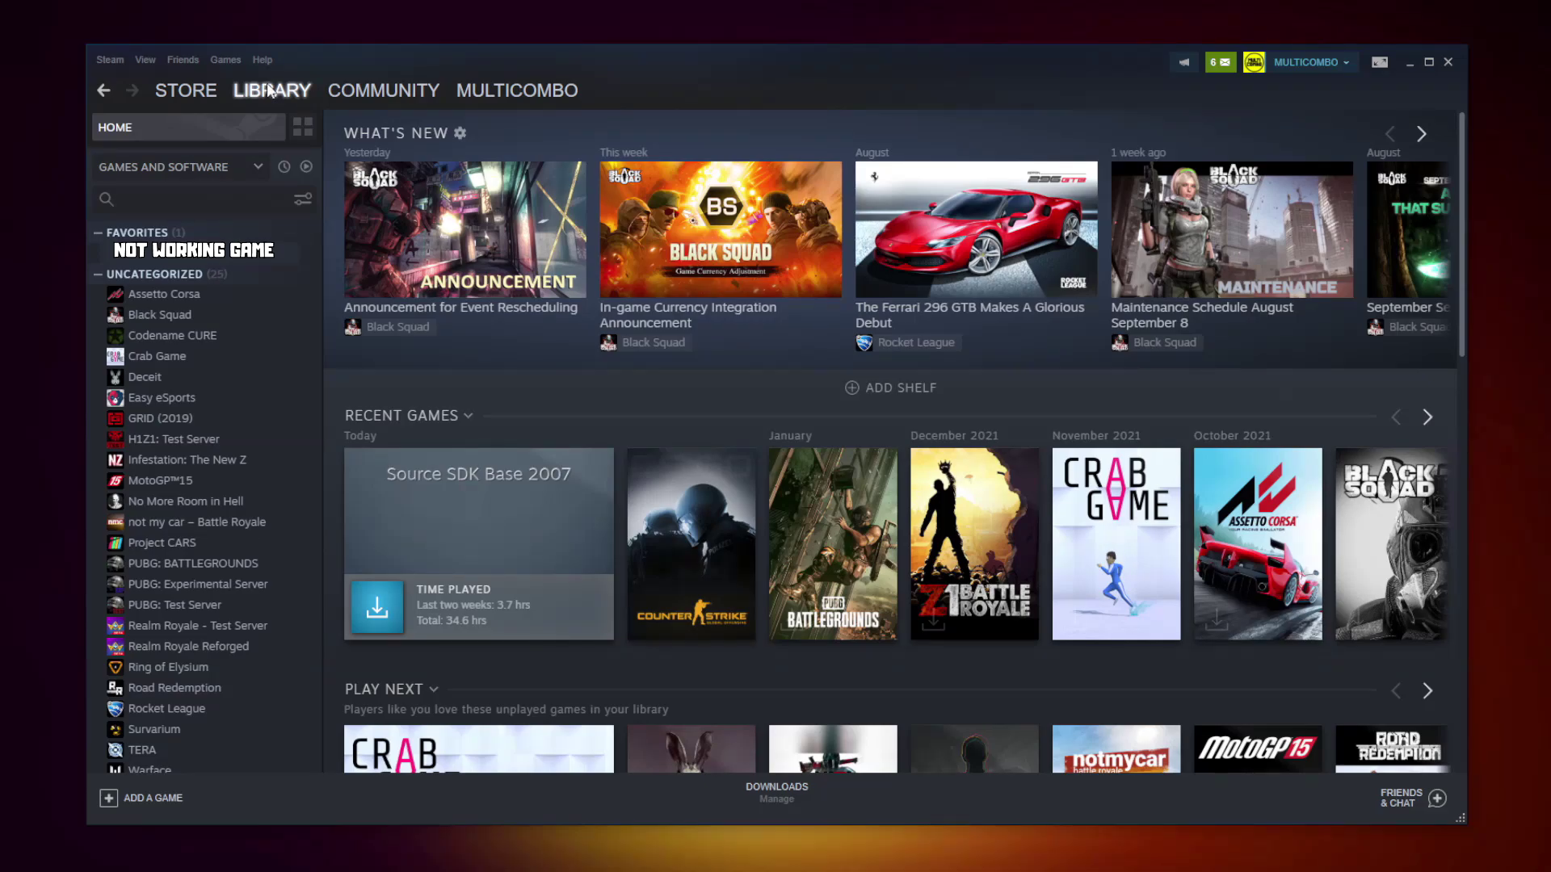
right_click(303, 263)
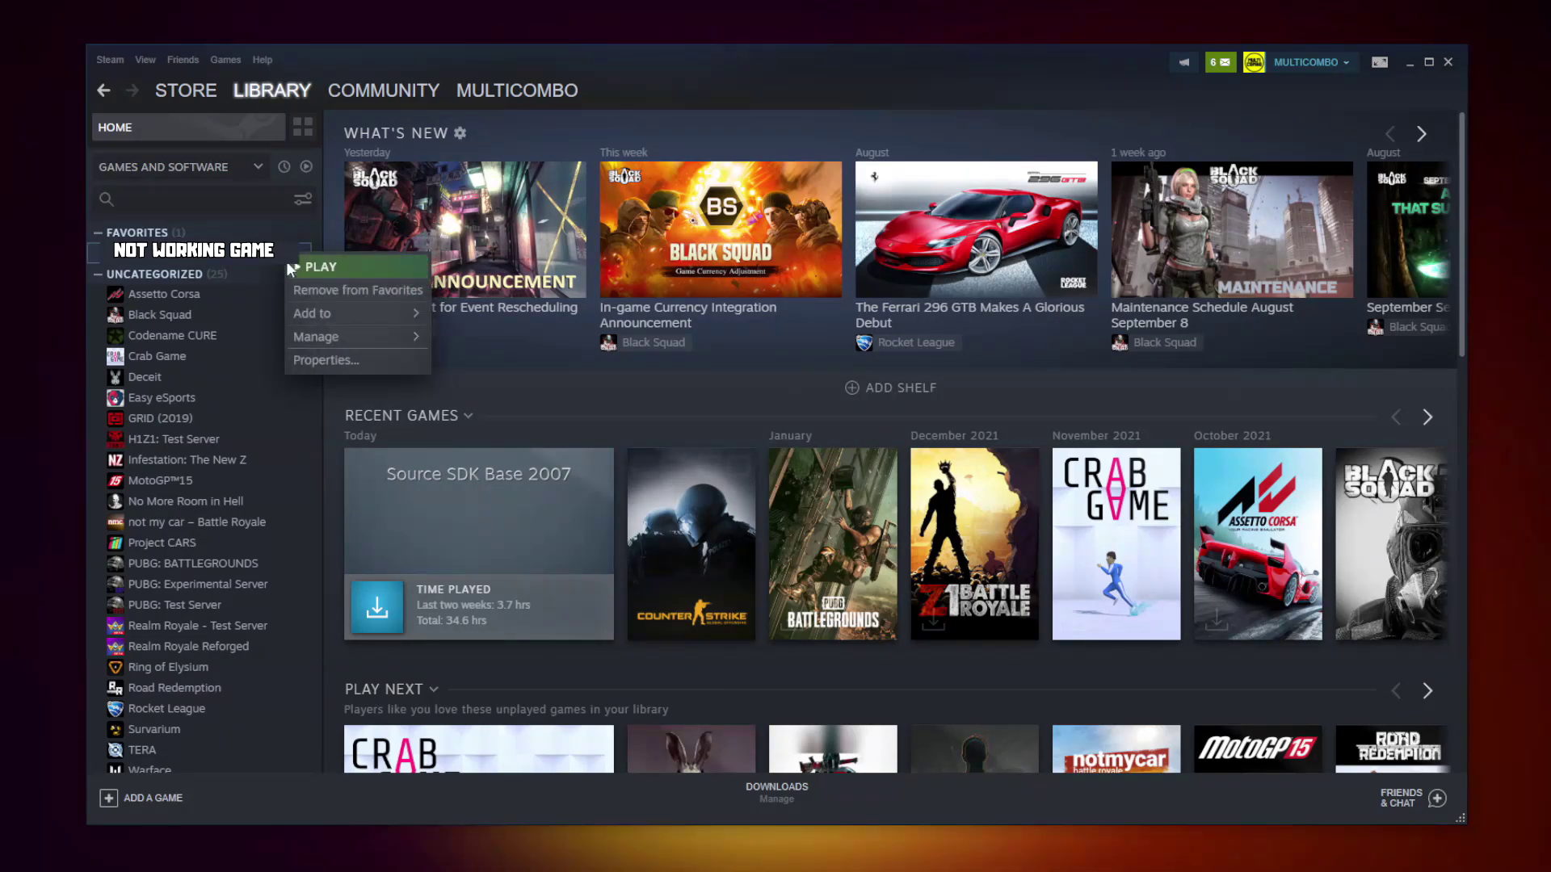
left_click(345, 360)
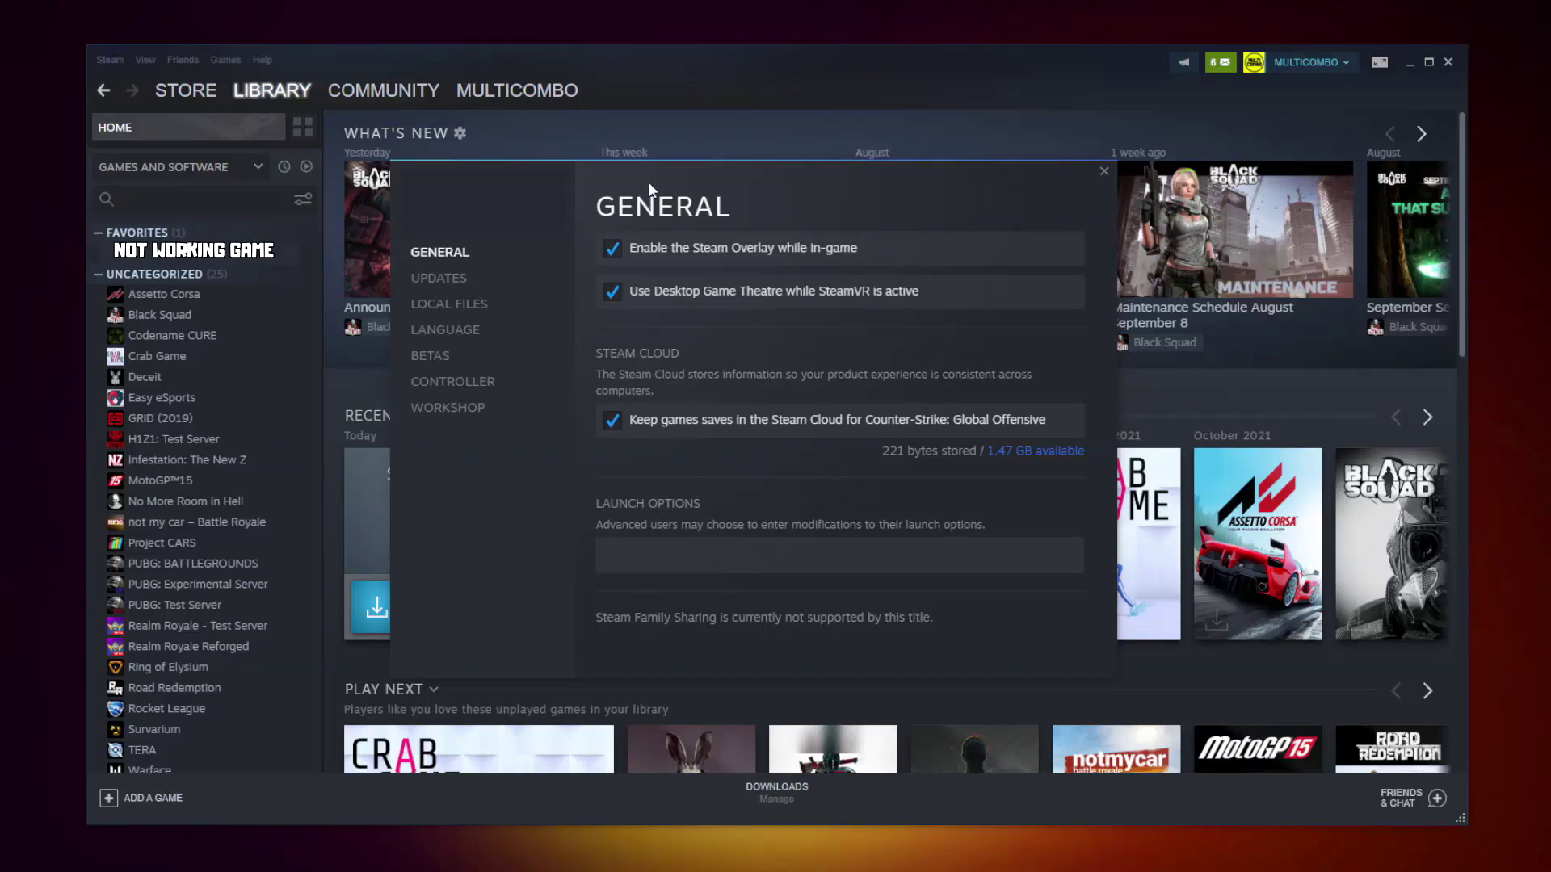
Disable the Steam Overlay, verify all 3367 game files, and browse to the install folder.
left_click(612, 245)
left_click(455, 307)
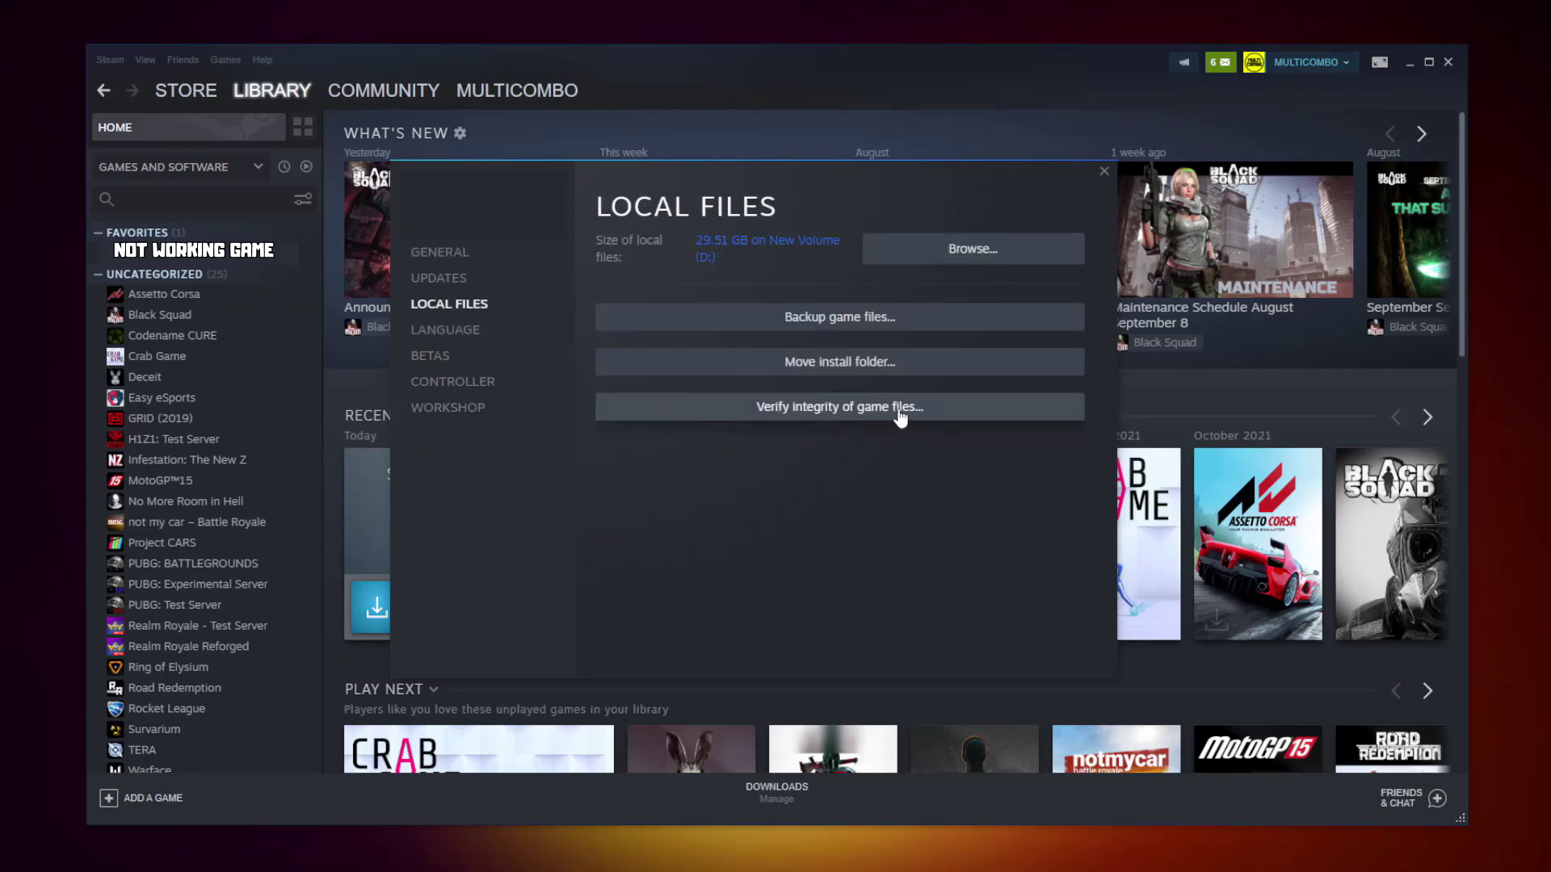
left_click(846, 410)
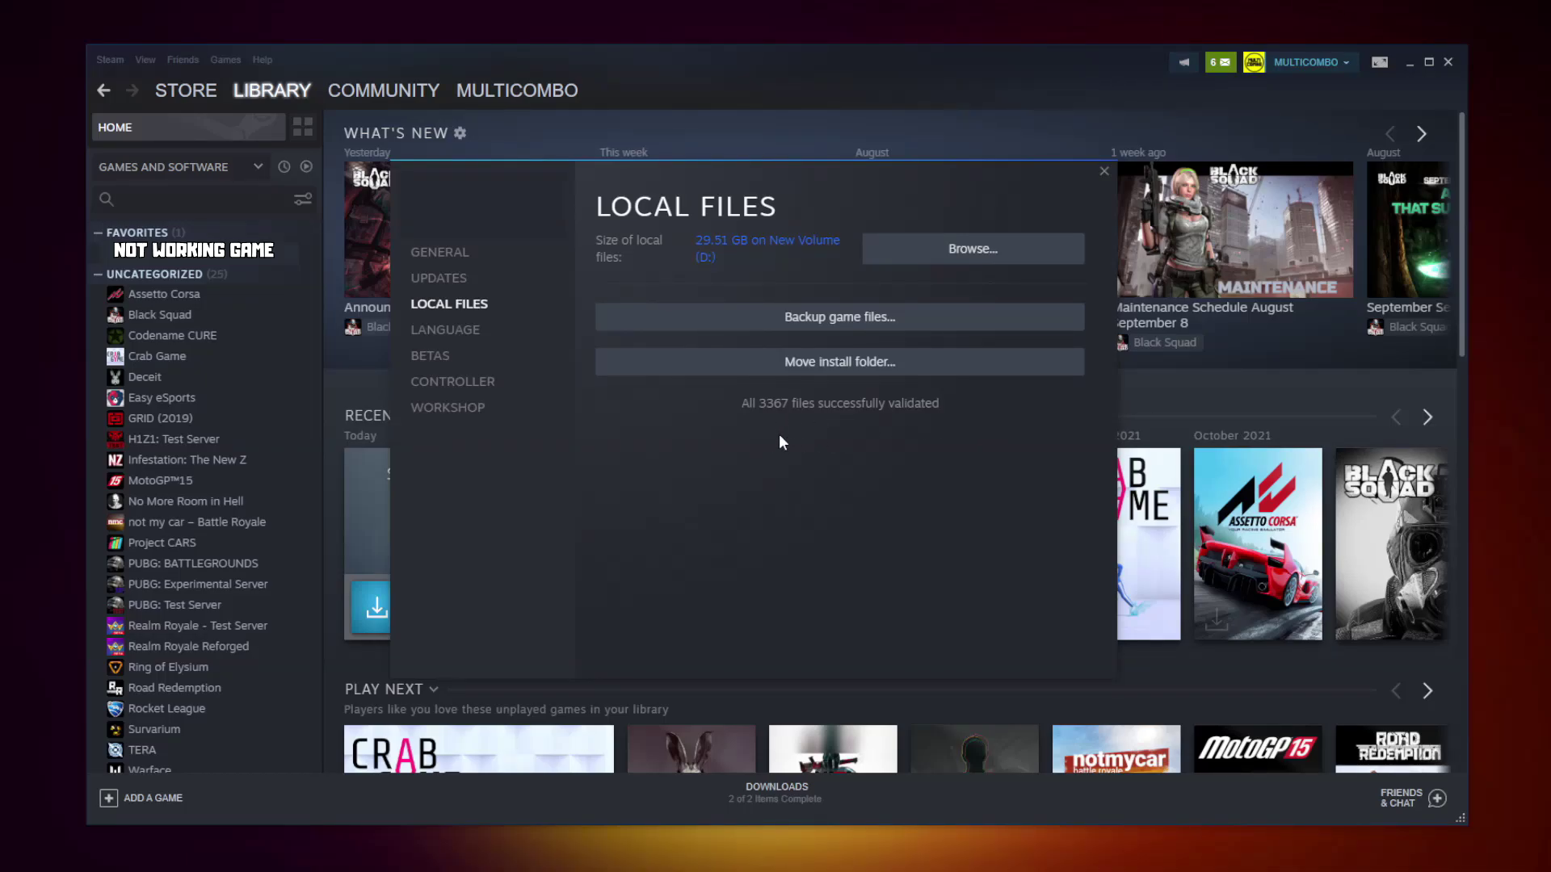
left_click(954, 253)
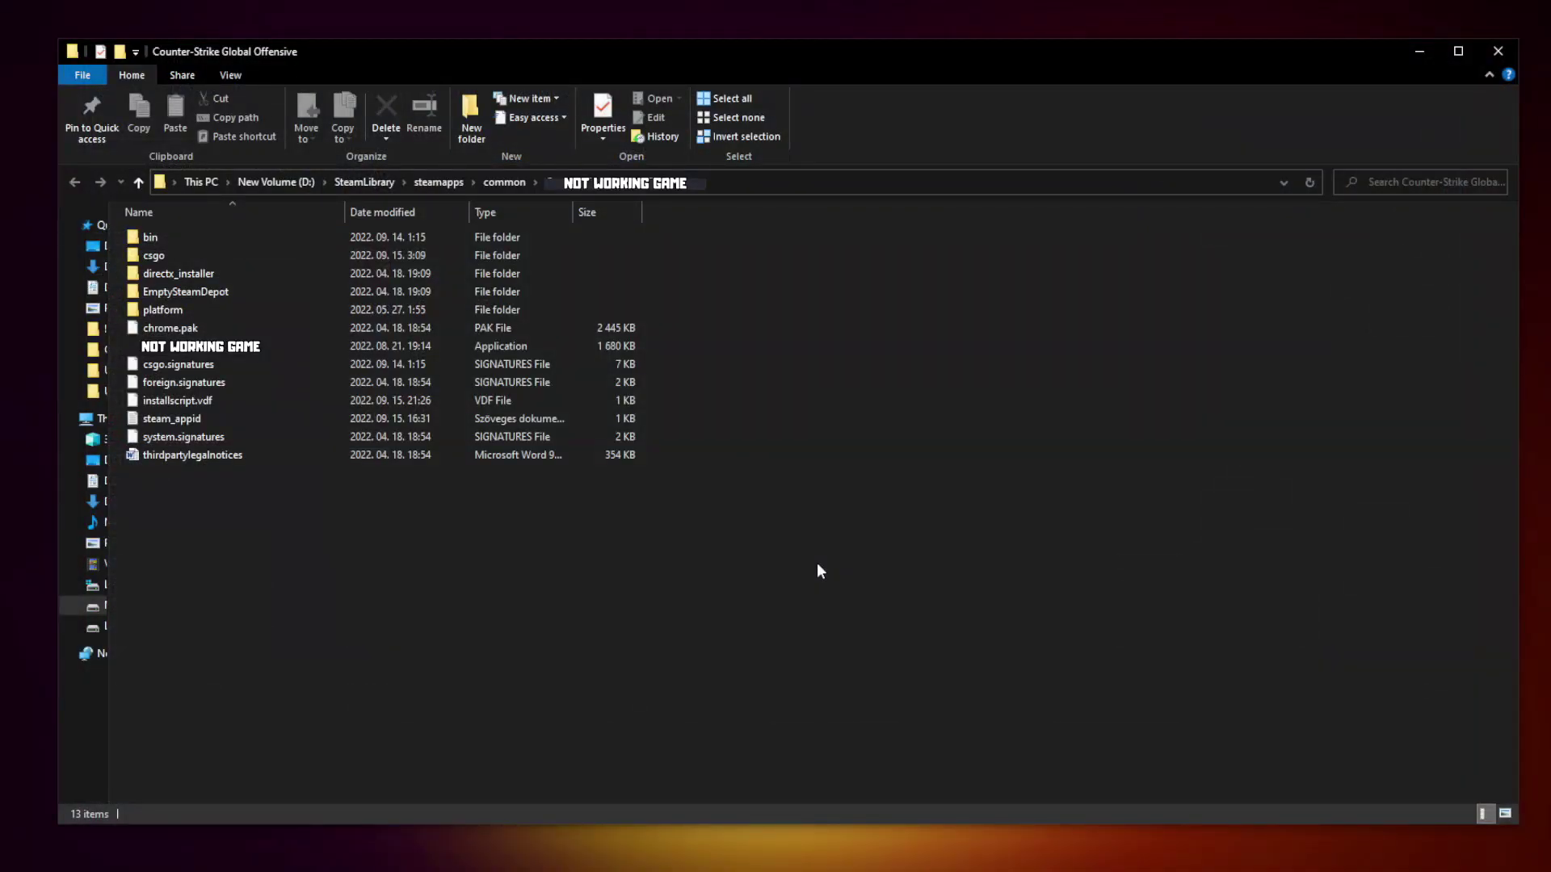
Select the NOT WORKING GAME executable and bring up its context menu.
left_click(324, 348)
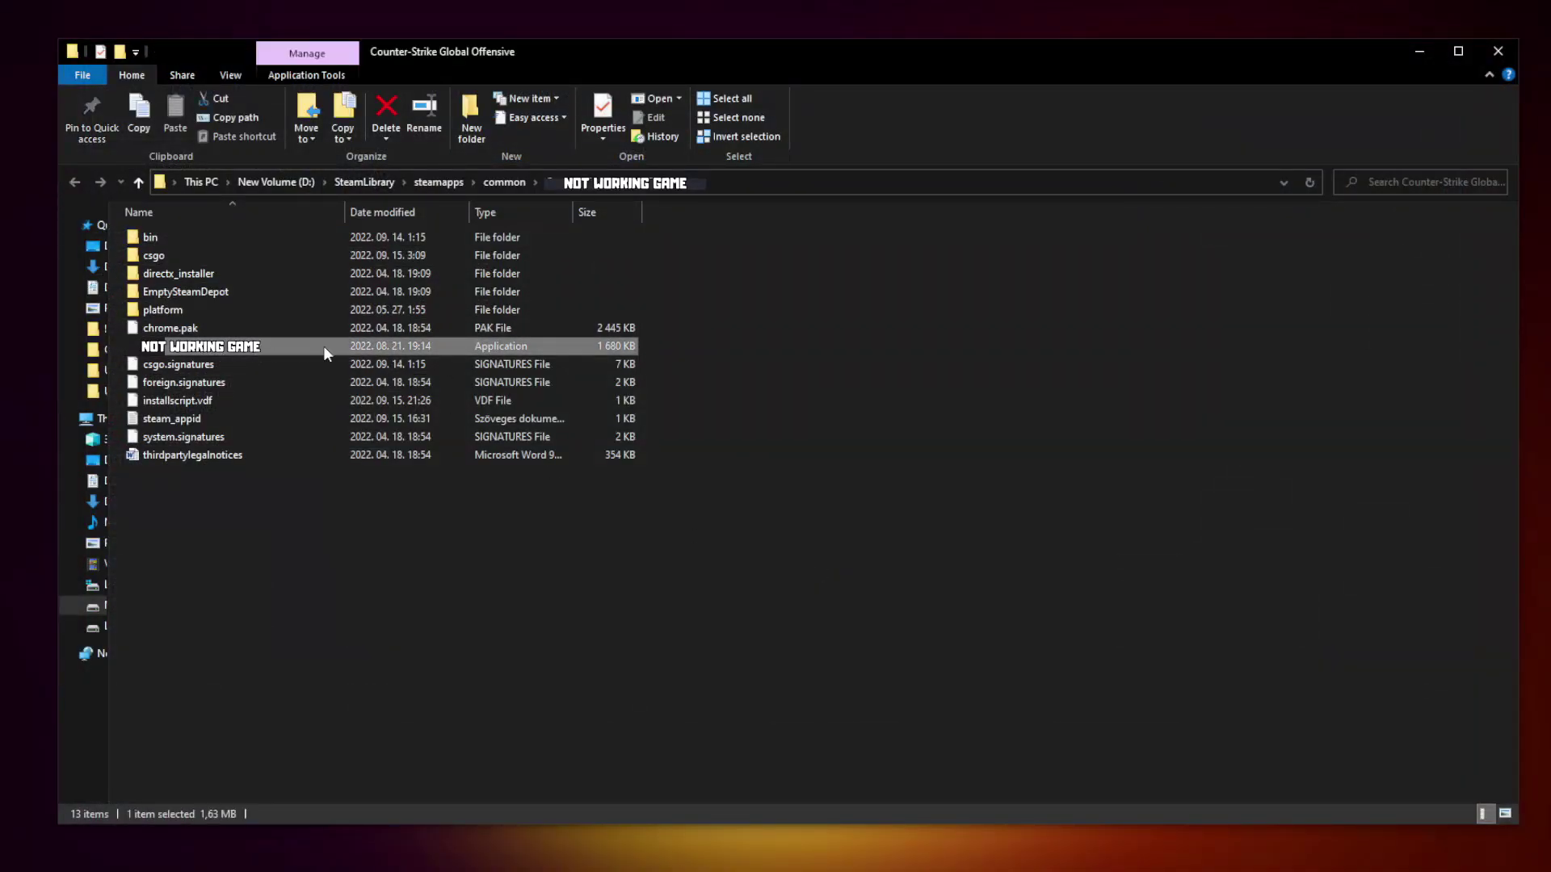
right_click(313, 354)
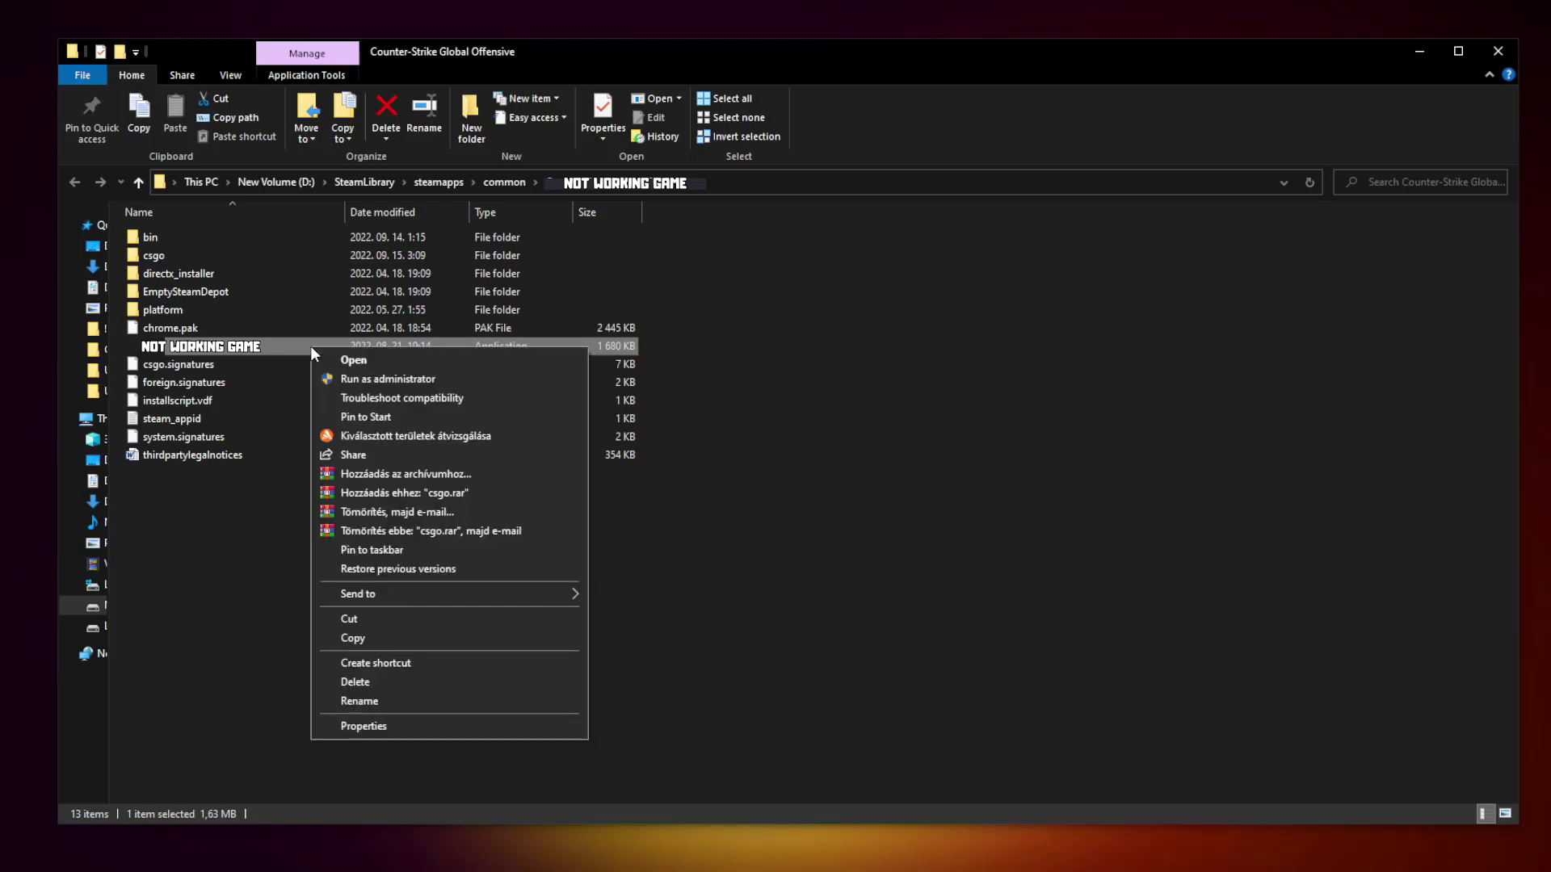
Set the executable to Windows 8 compatibility mode, disable fullscreen optimizations, run as administrator, and apply.
left_click(450, 727)
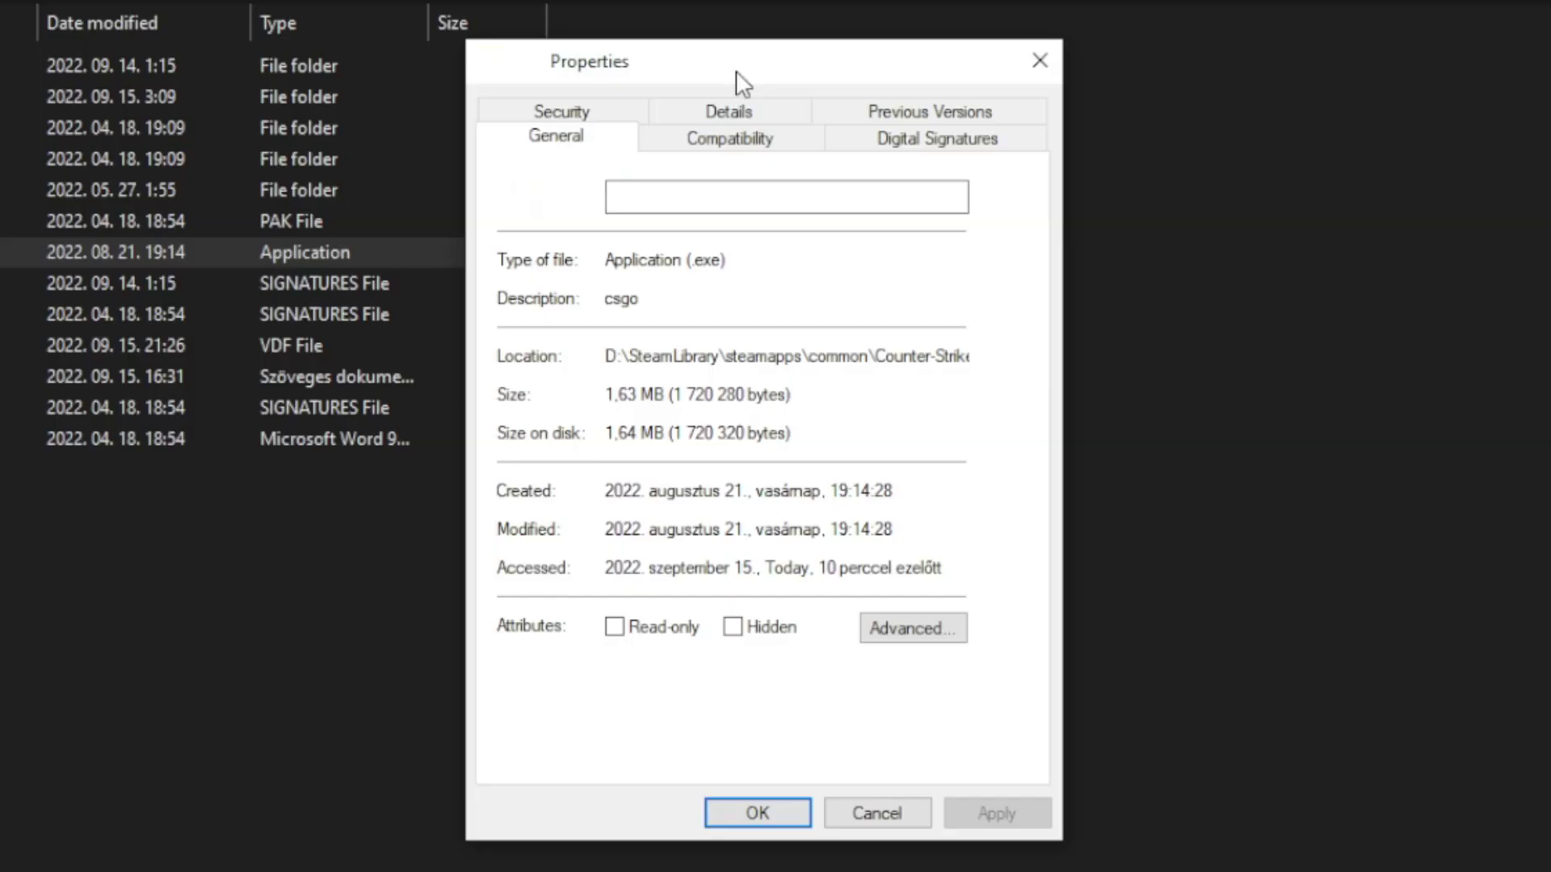
left_click(748, 147)
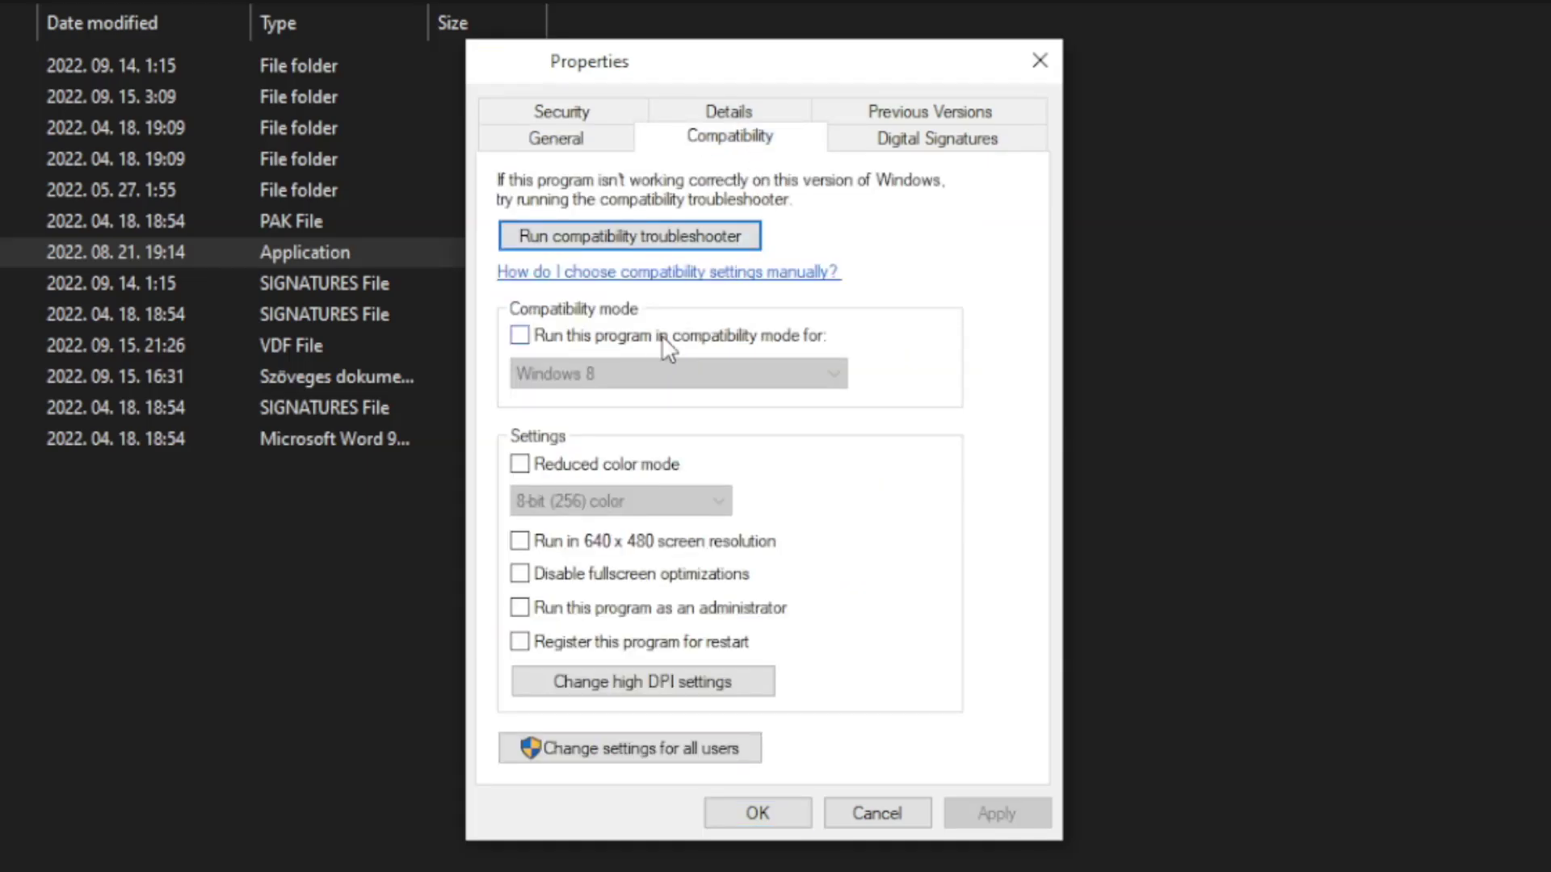
left_click(537, 341)
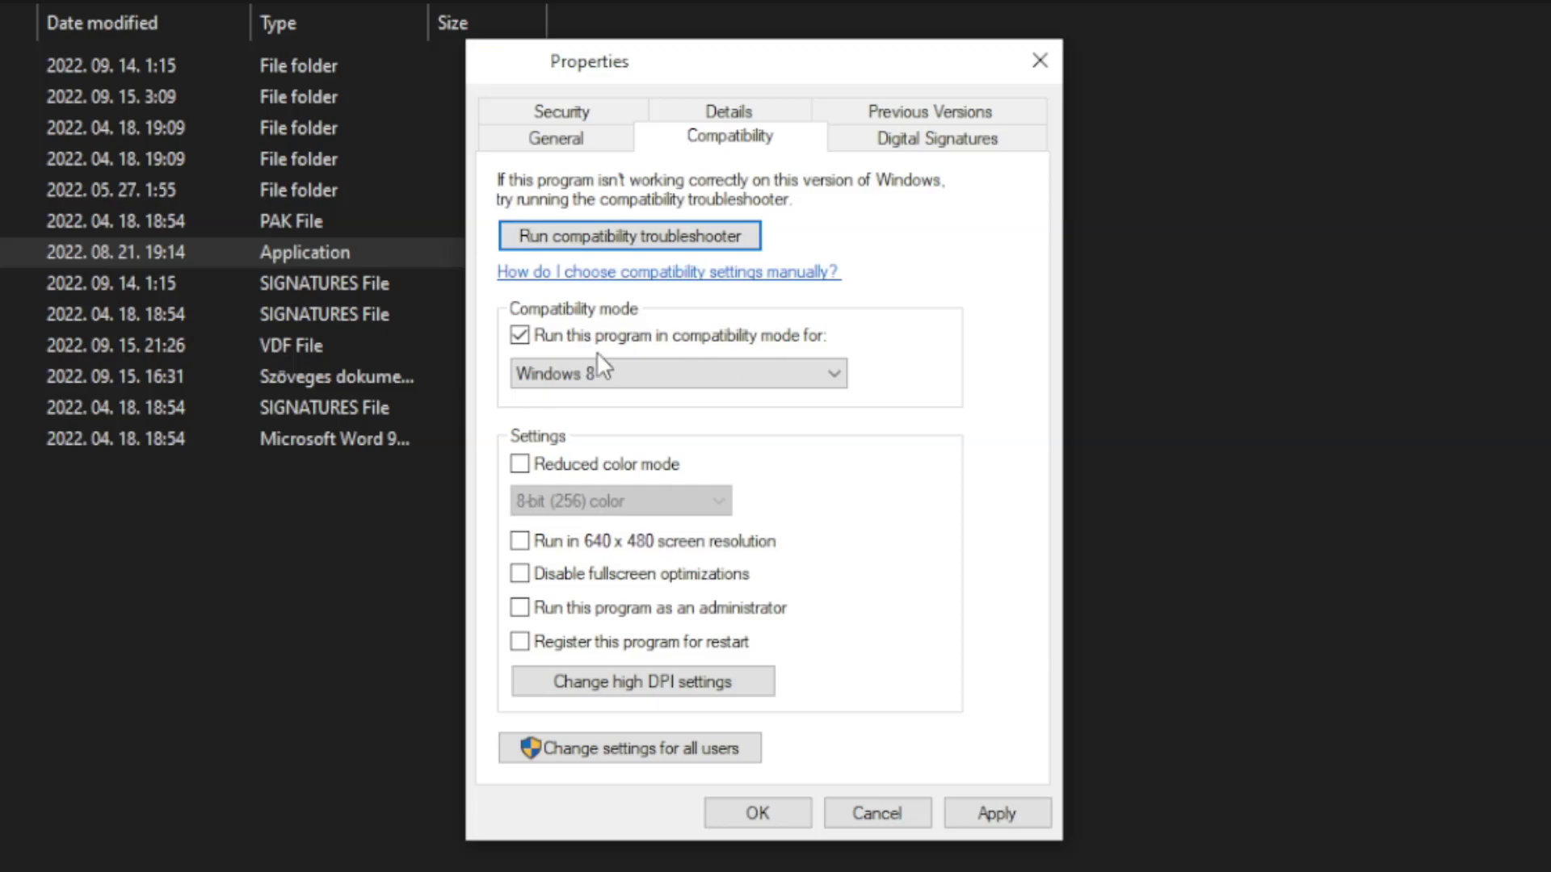
left_click(605, 376)
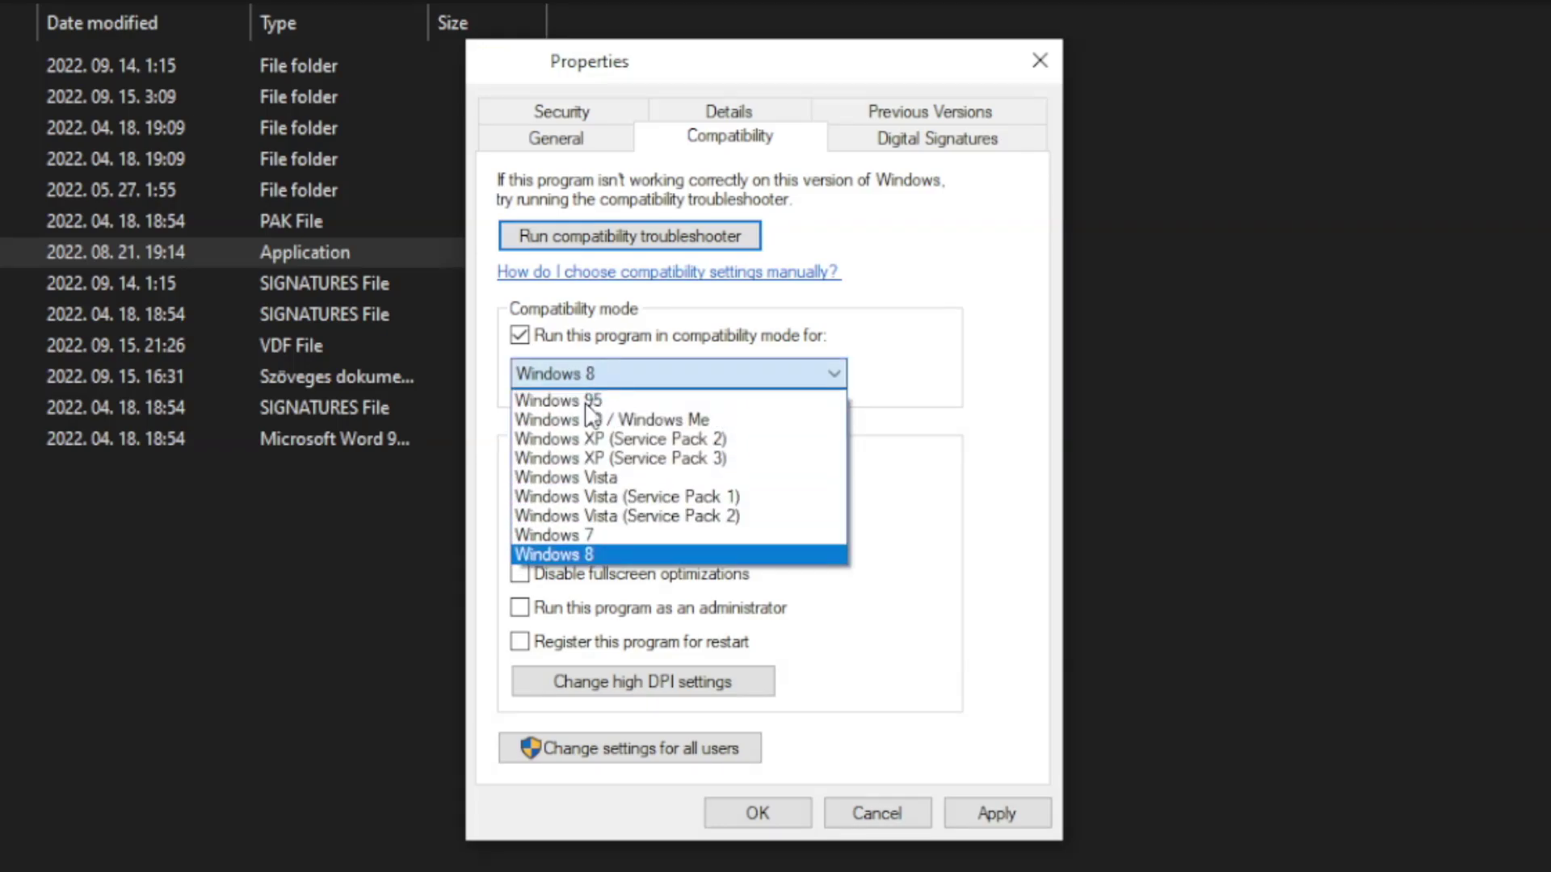
left_click(597, 556)
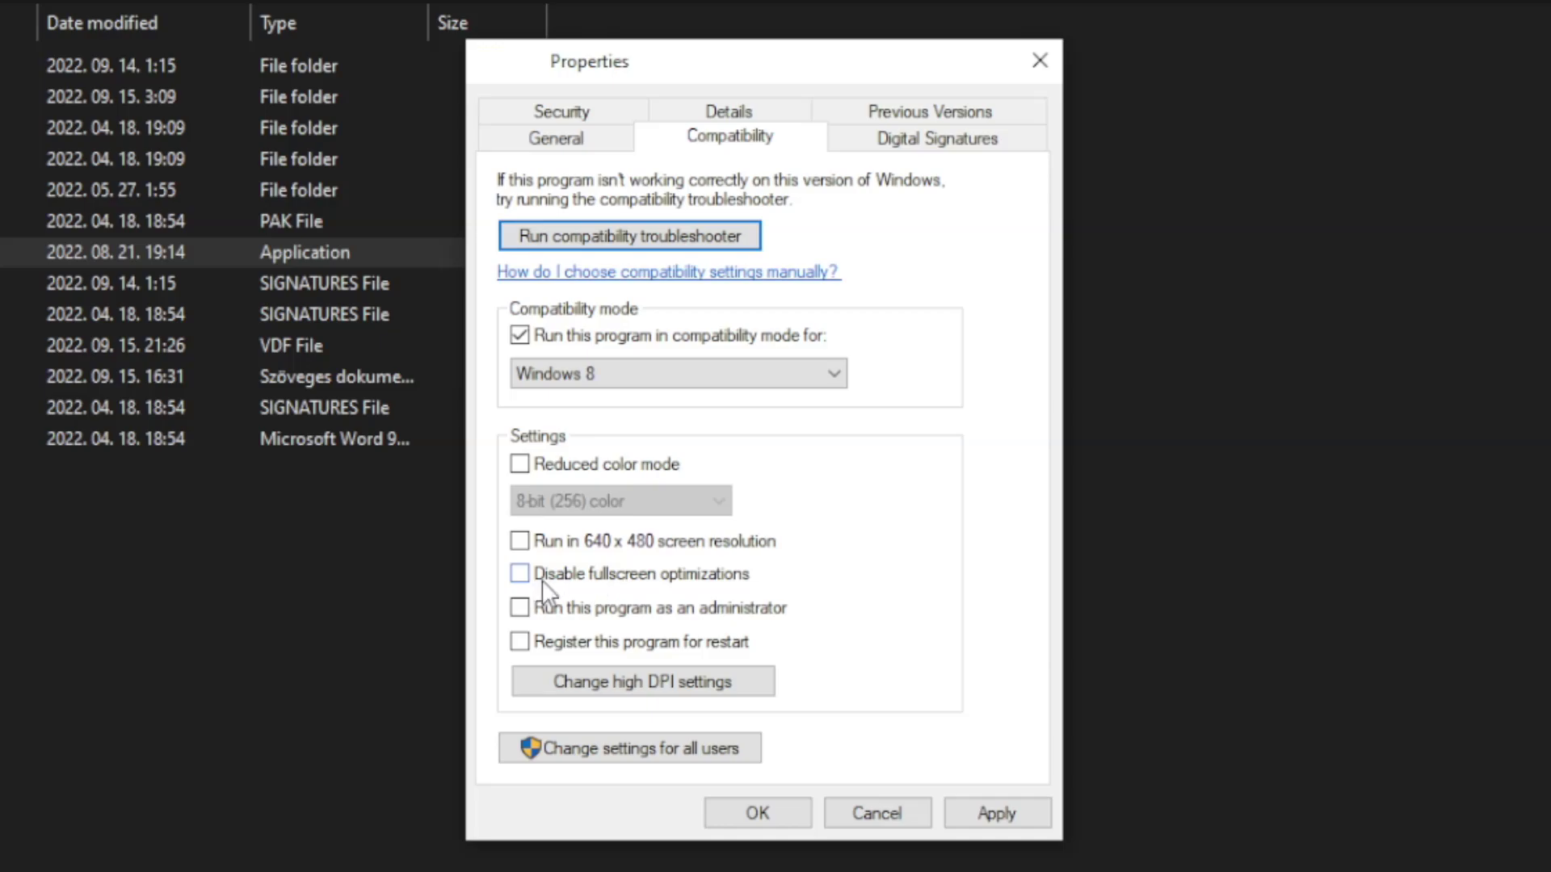
left_click(627, 578)
left_click(748, 616)
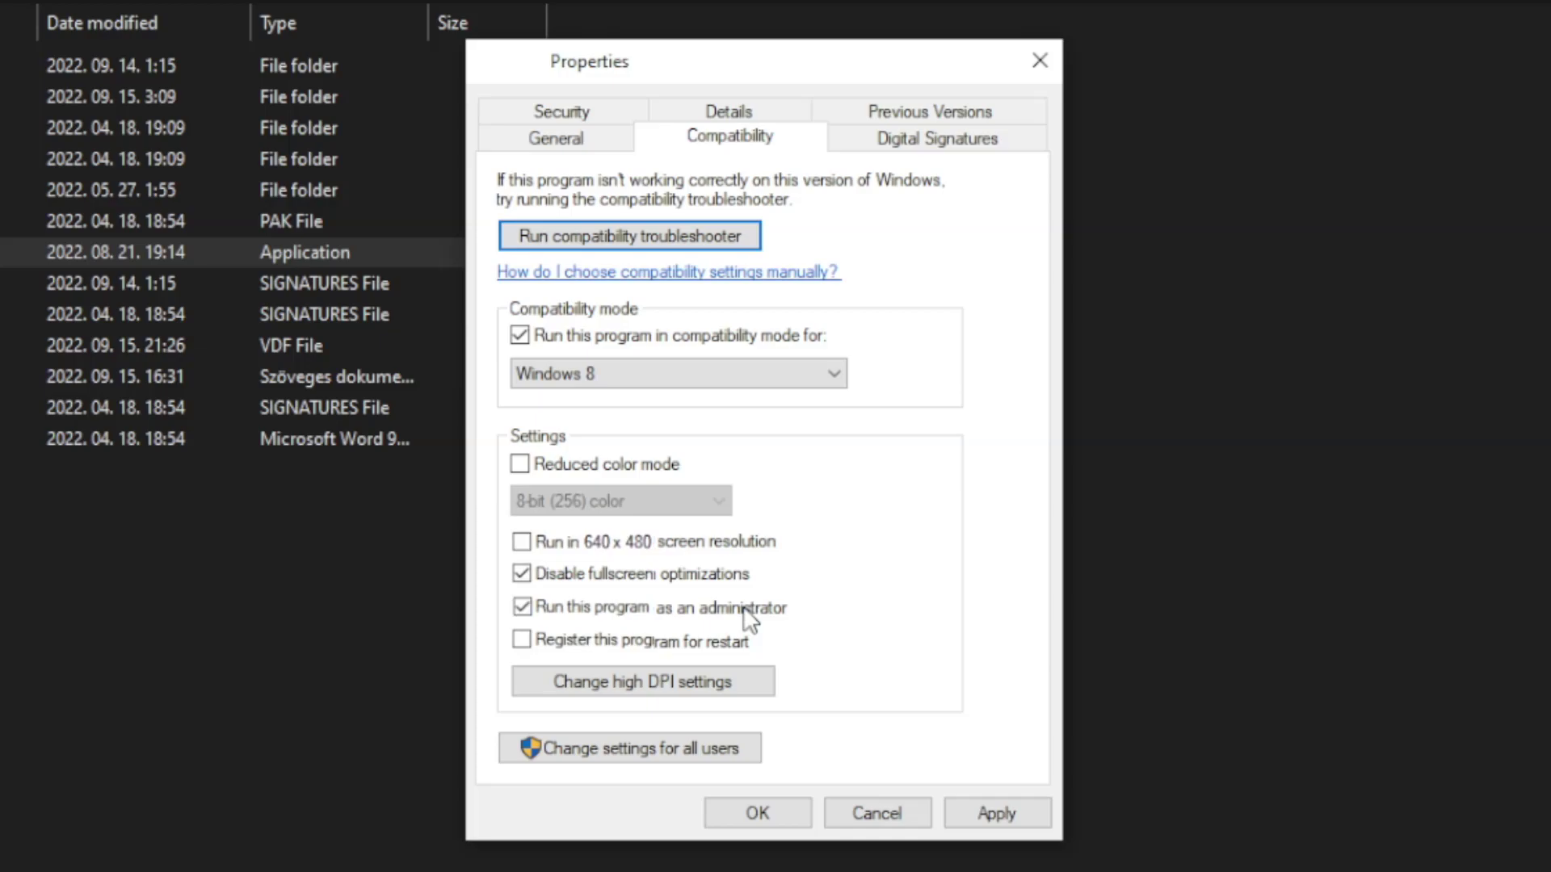
left_click(1005, 814)
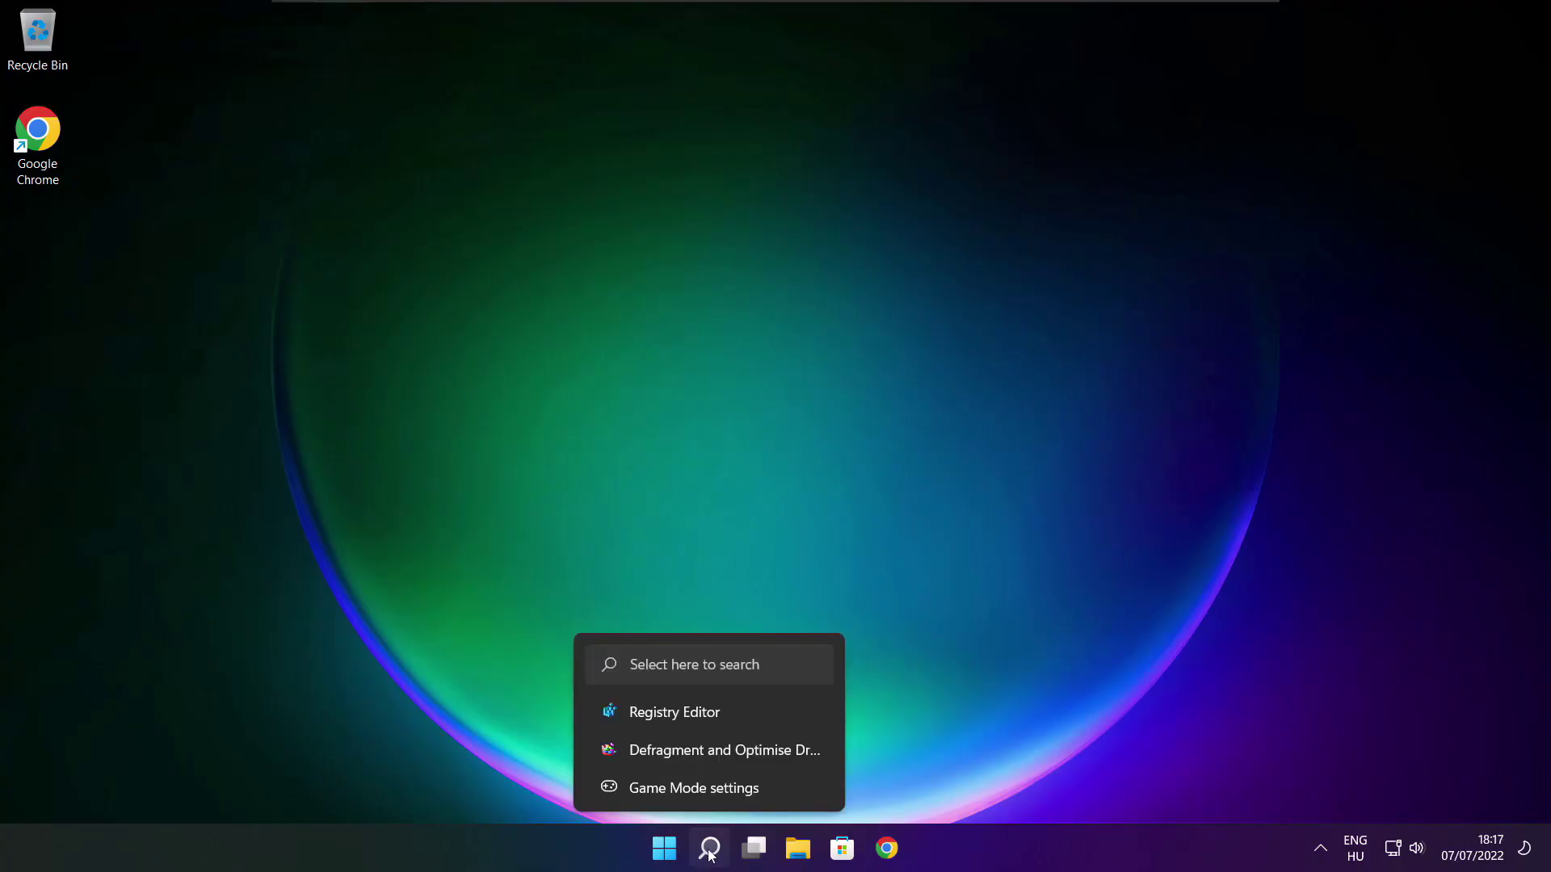
Search Windows for 'updates' and open Check for updates in Settings.
left_click(709, 847)
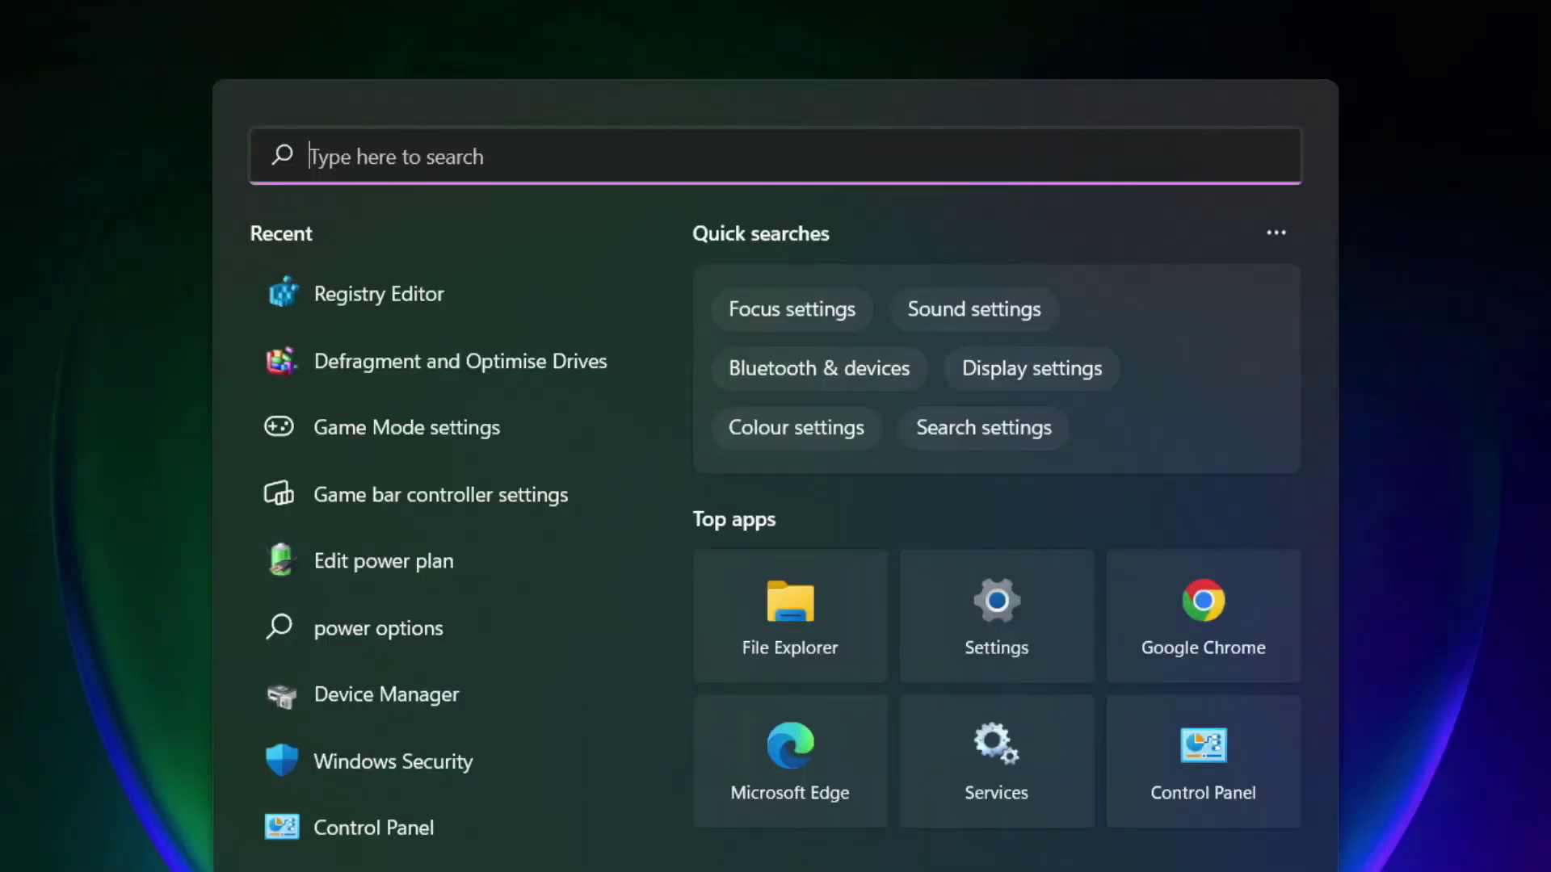
type("updates")
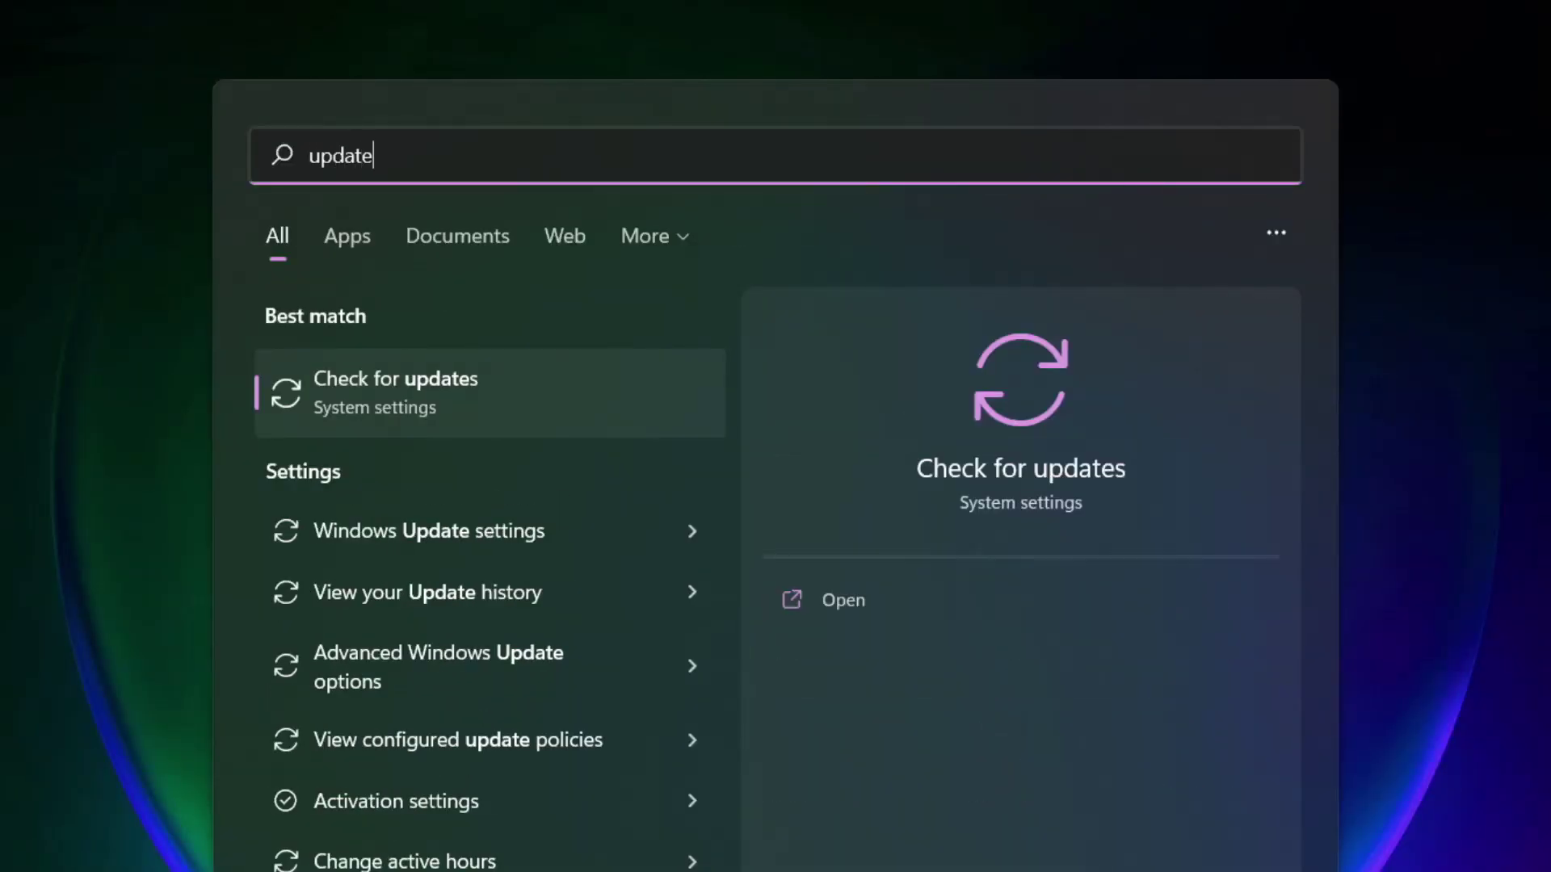
left_click(471, 404)
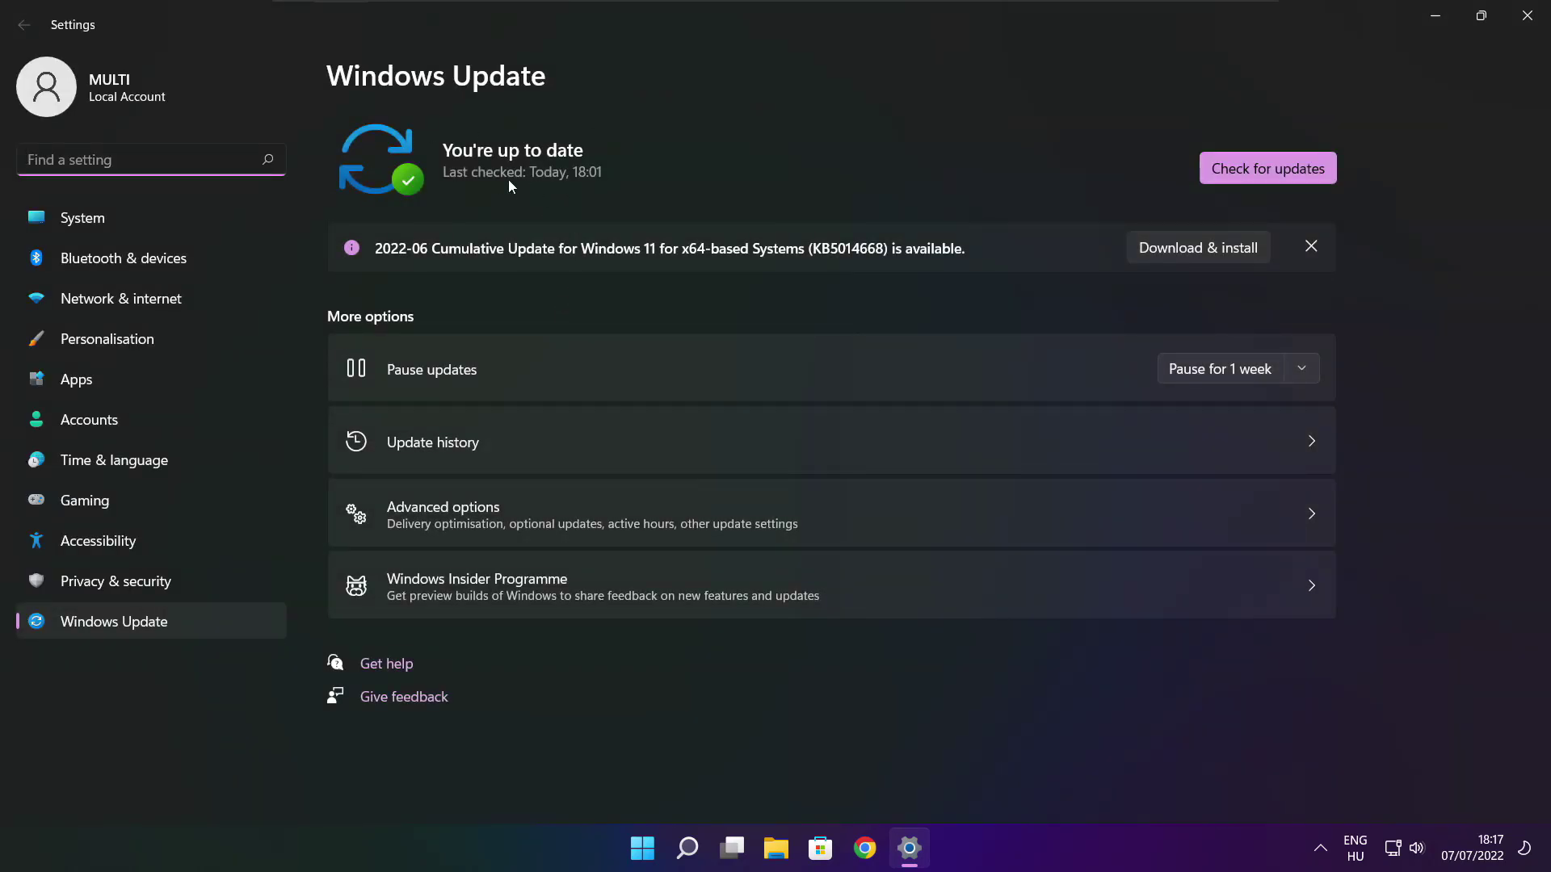
Run a fresh Windows update check, confirming the system is up to date, then close Settings.
left_click(1268, 168)
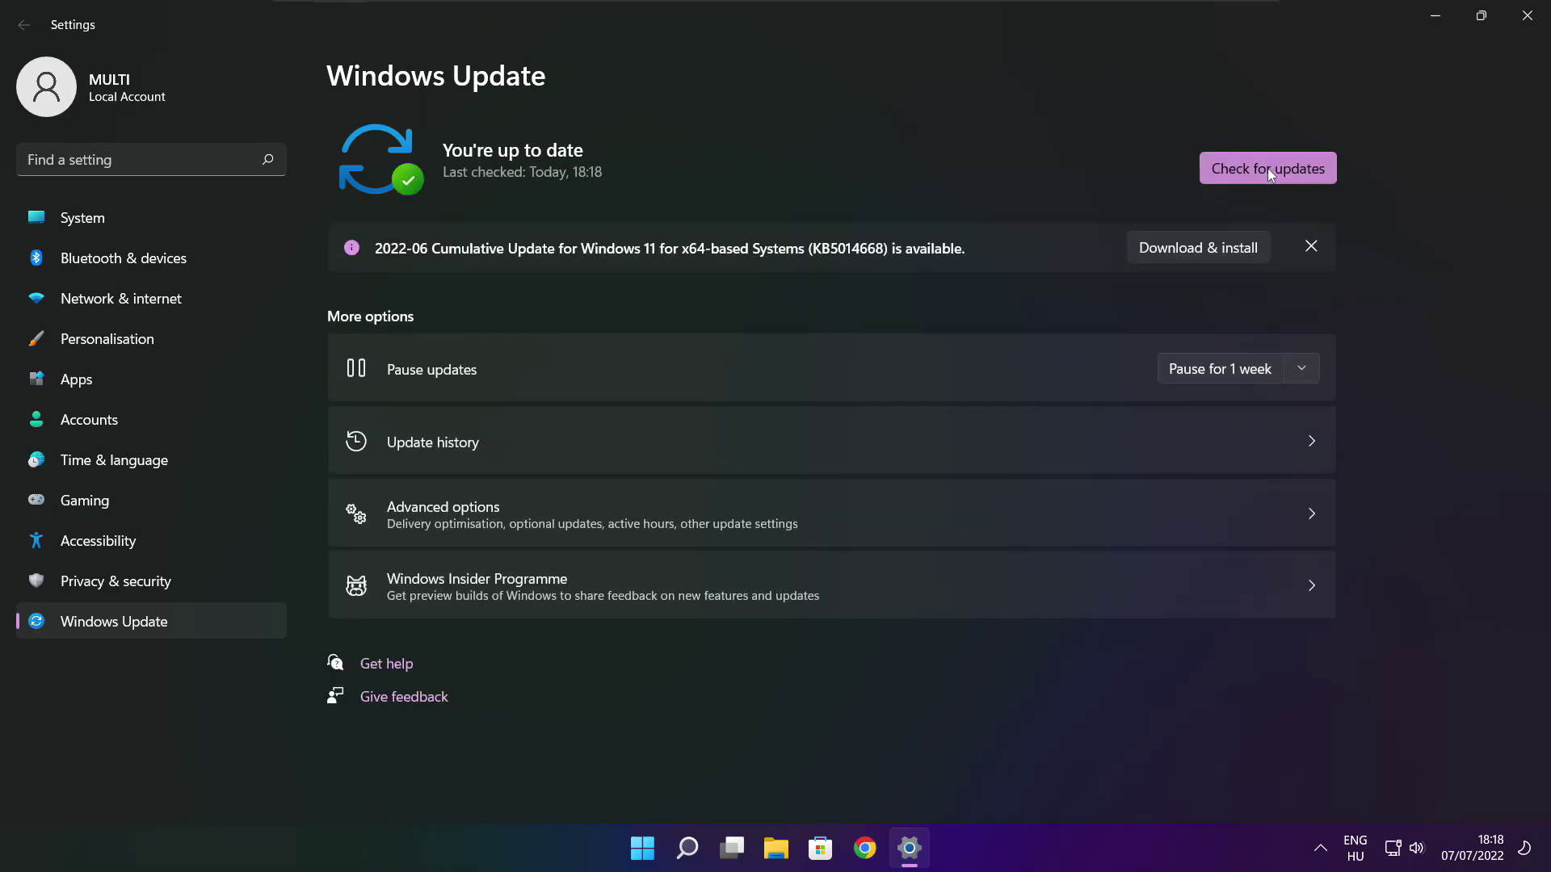
left_click(1527, 19)
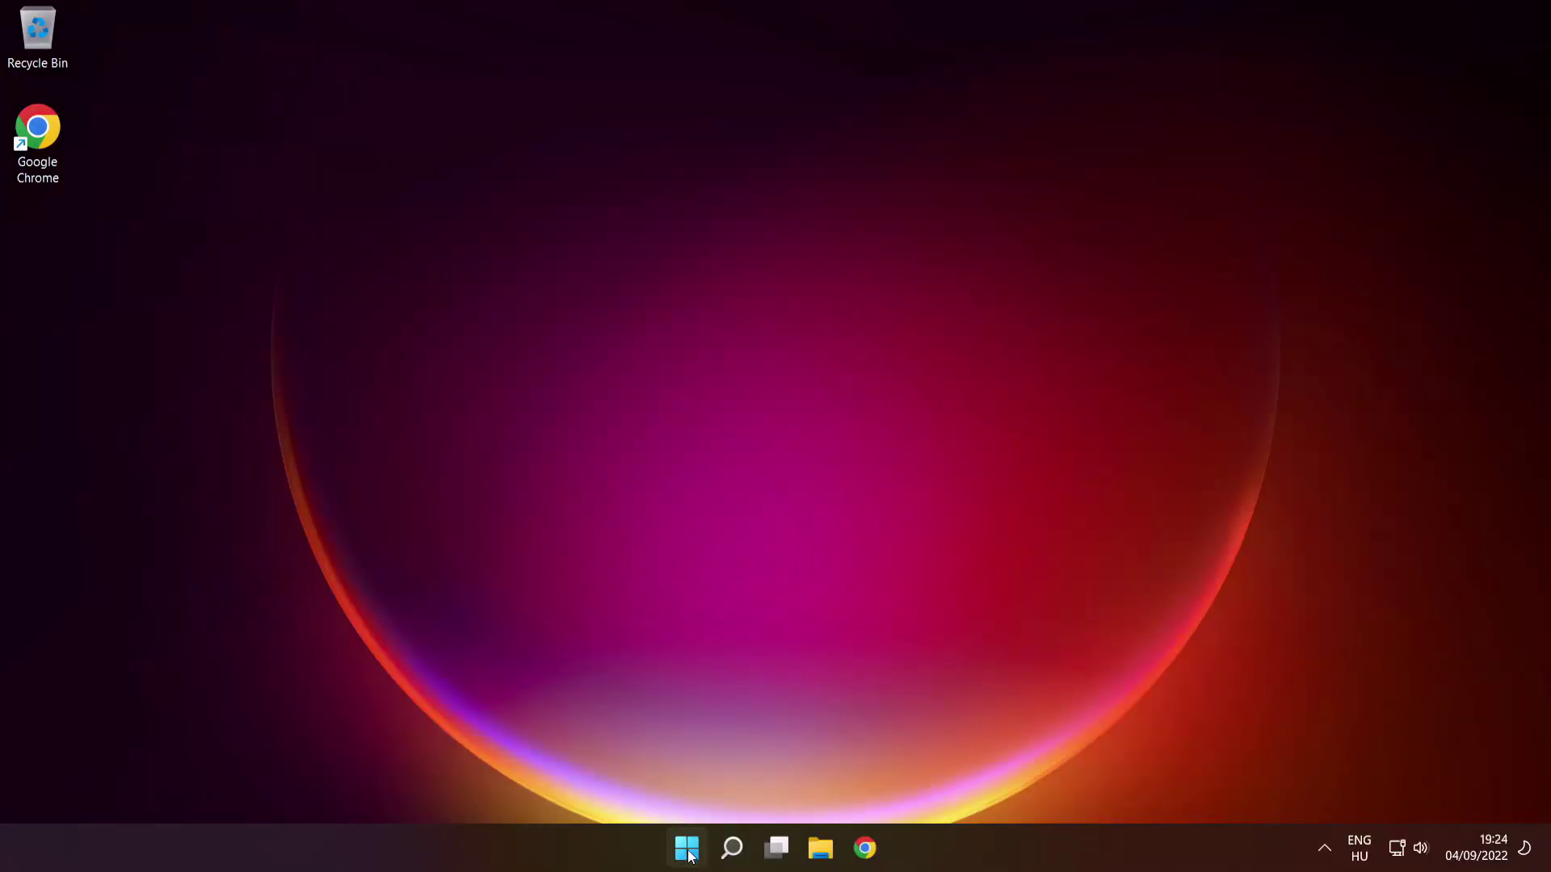
Bring up the Start menu's power options showing Restart.
left_click(687, 848)
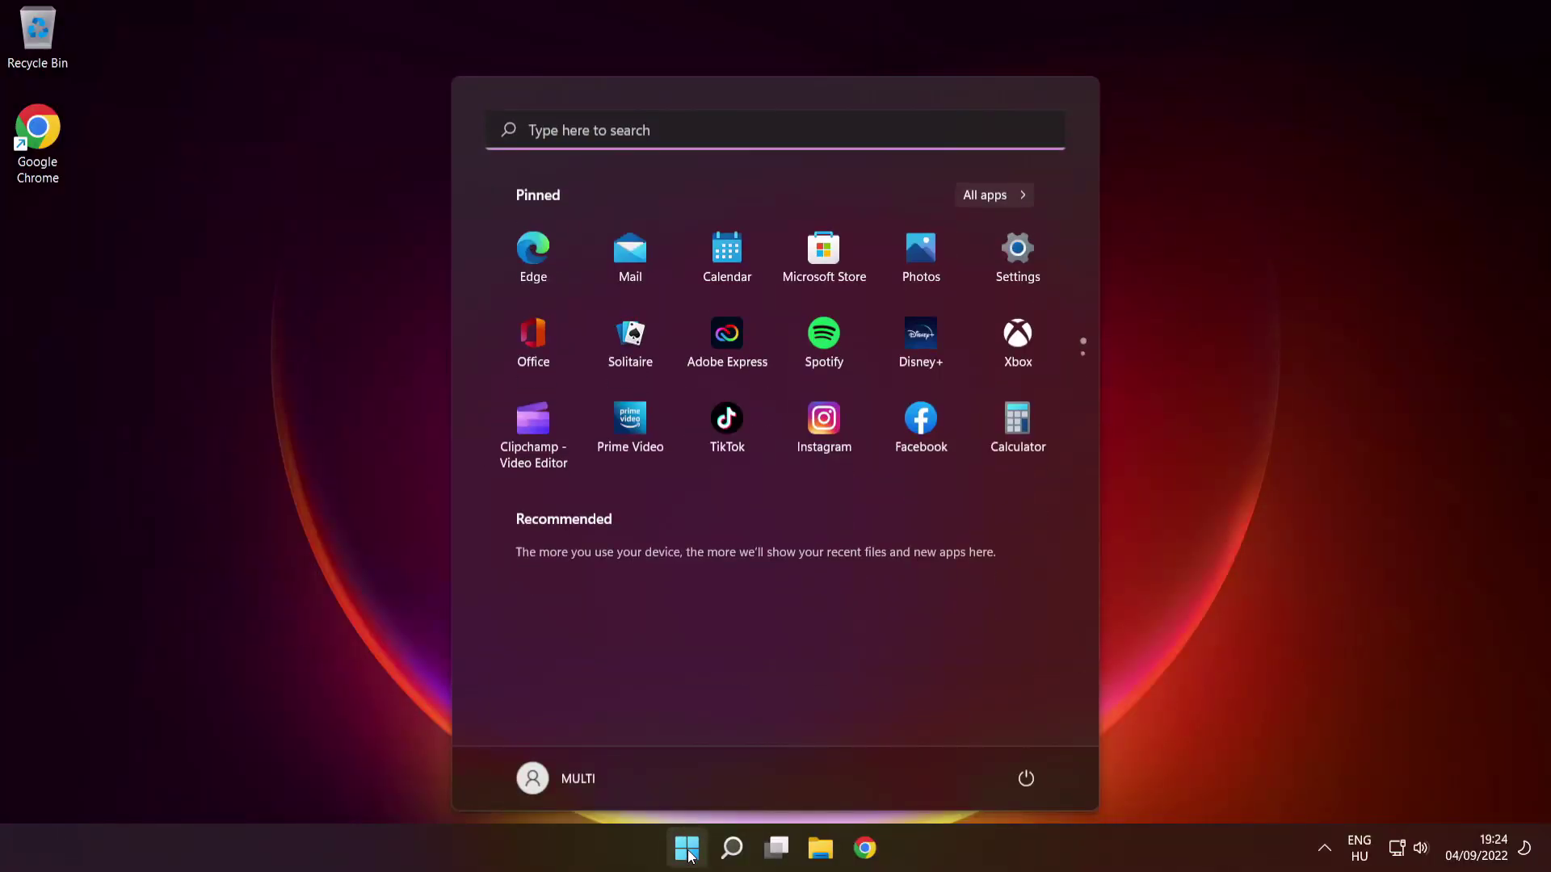
left_click(1027, 778)
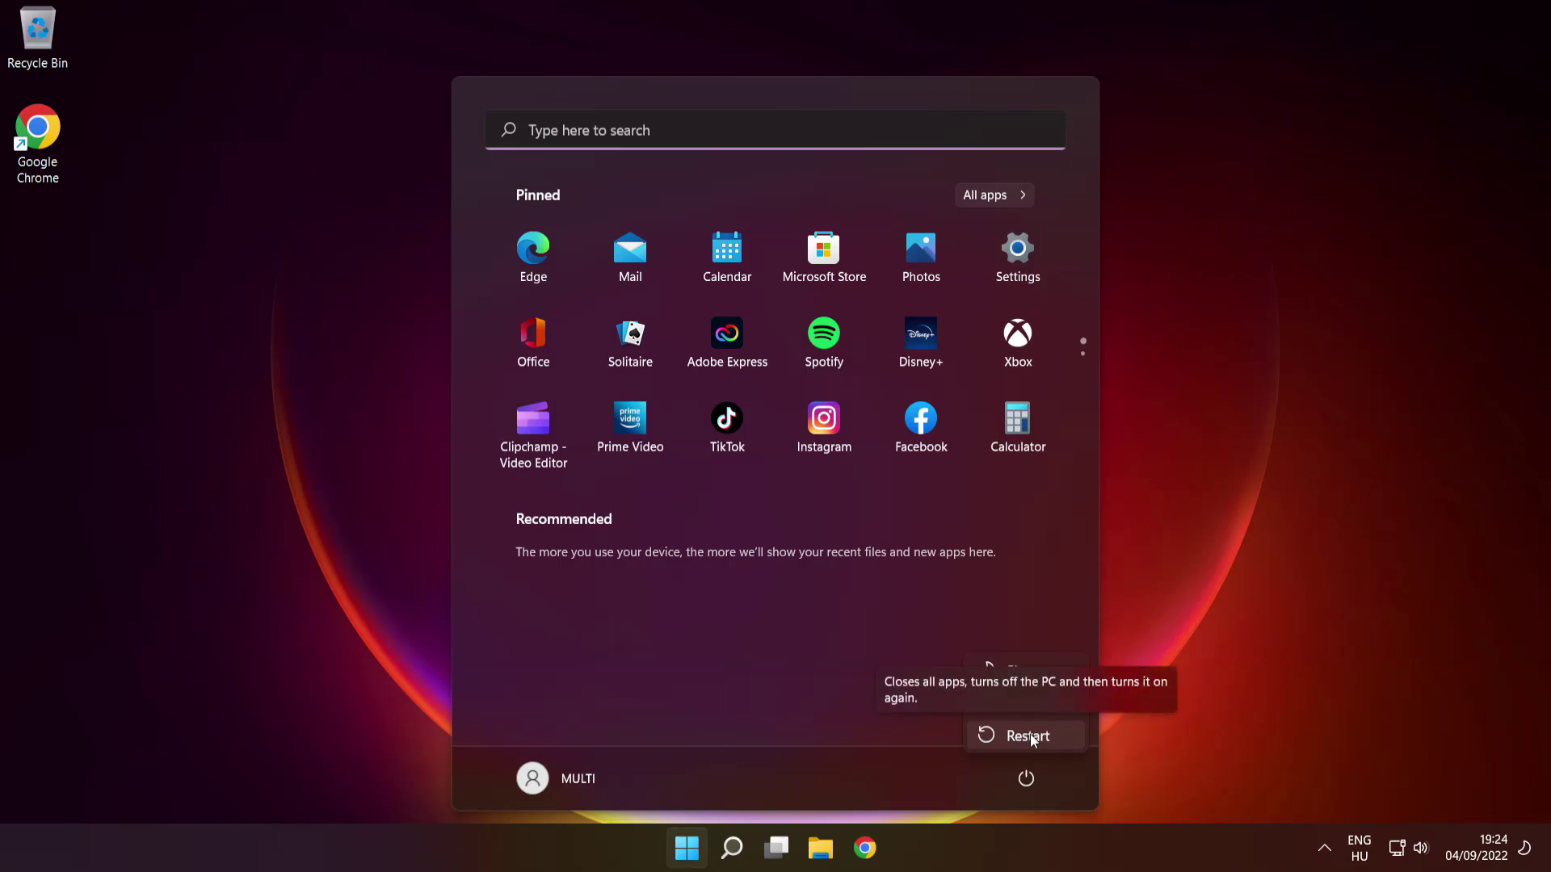